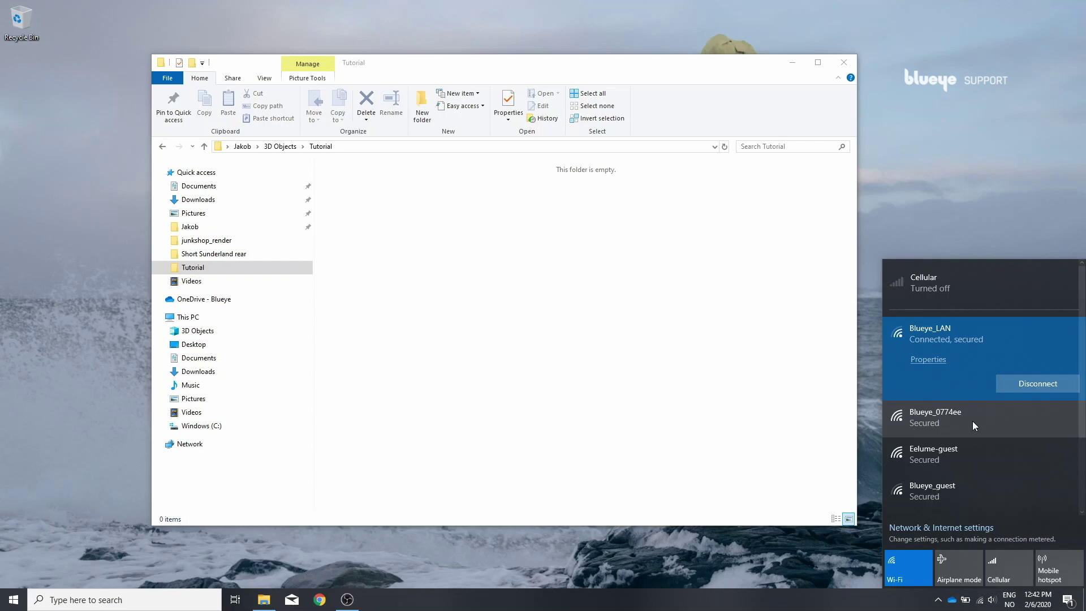
Step: Connect the PC to the drone's Blueye_0774ee Wi-Fi network
click(972, 421)
click(1024, 423)
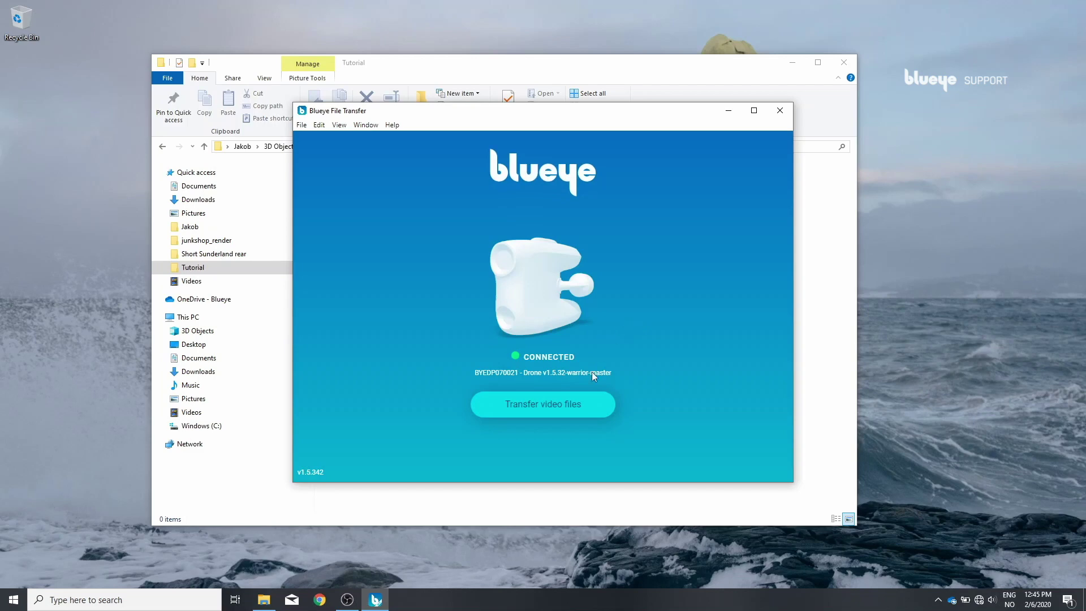
Step: Transfer the 150.05 MB video from 12/13/2019, 10:21:44 AM, keeping originals on the drone
click(568, 402)
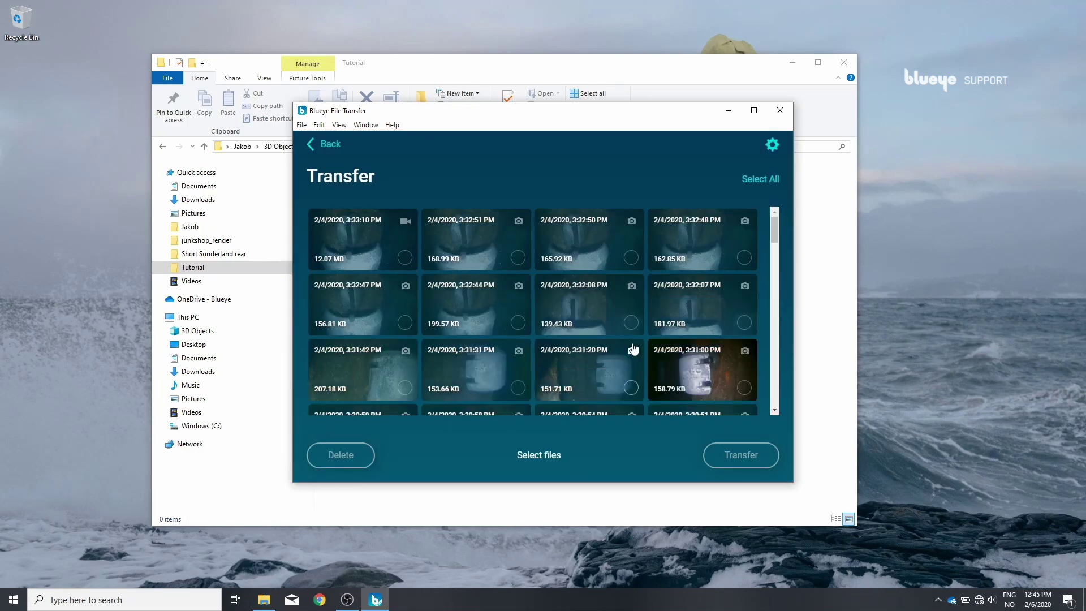
scroll(628, 350, down, 5)
scroll(599, 334, up, 2)
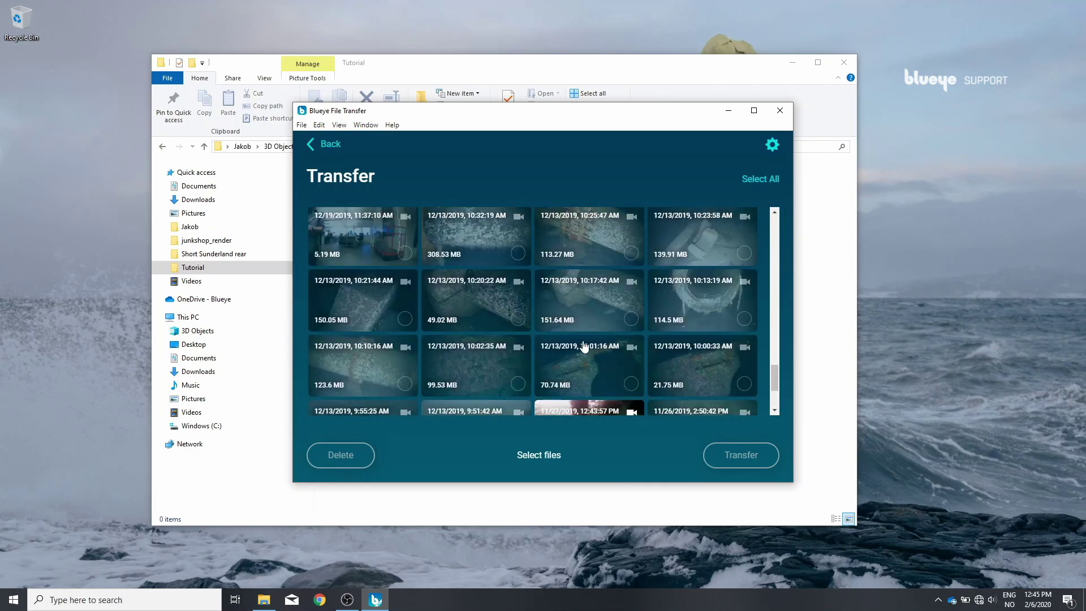
click(350, 308)
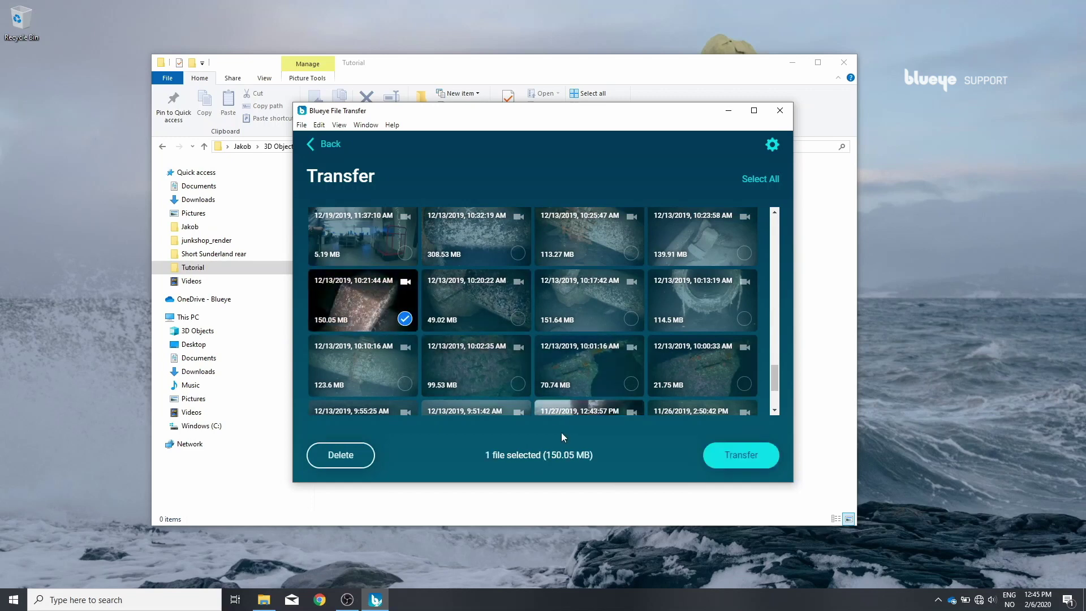
click(758, 463)
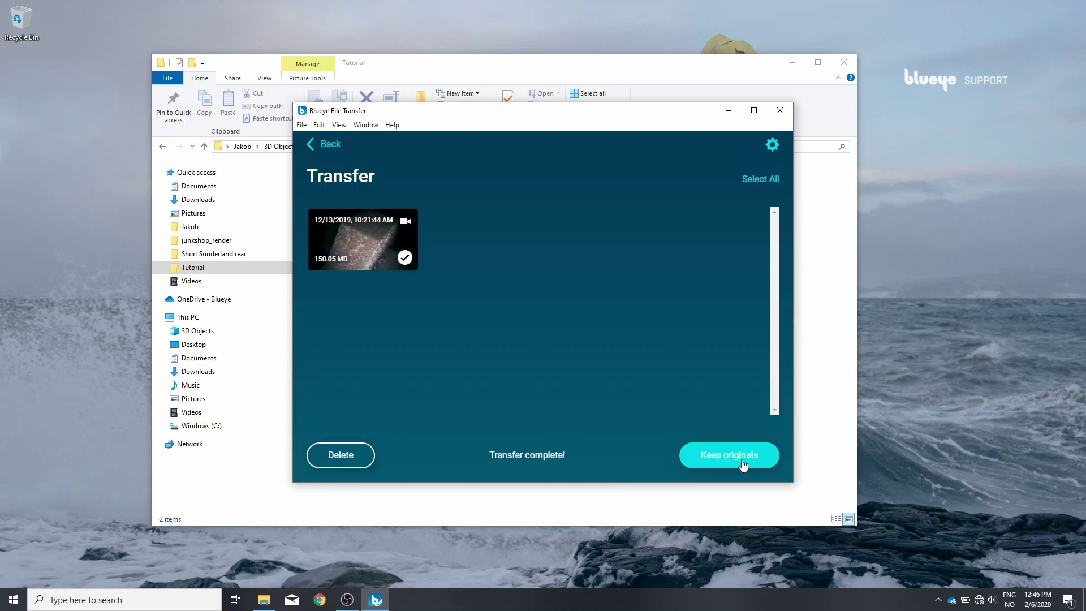
click(742, 456)
Step: Close the transfer app and load the drone's page at 192.168.1.101 in Chrome
click(780, 110)
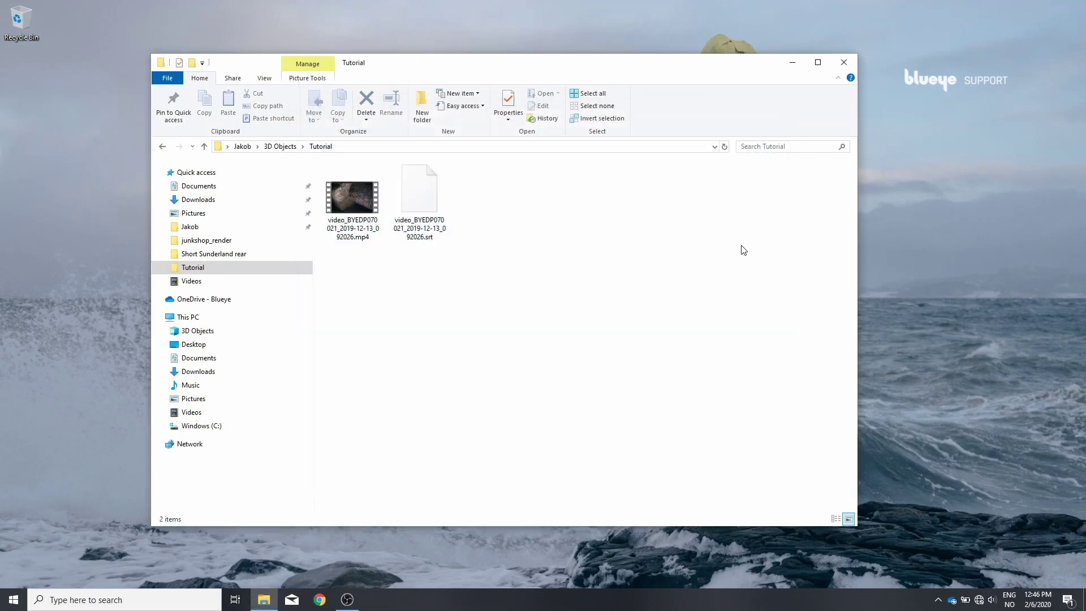
click(318, 605)
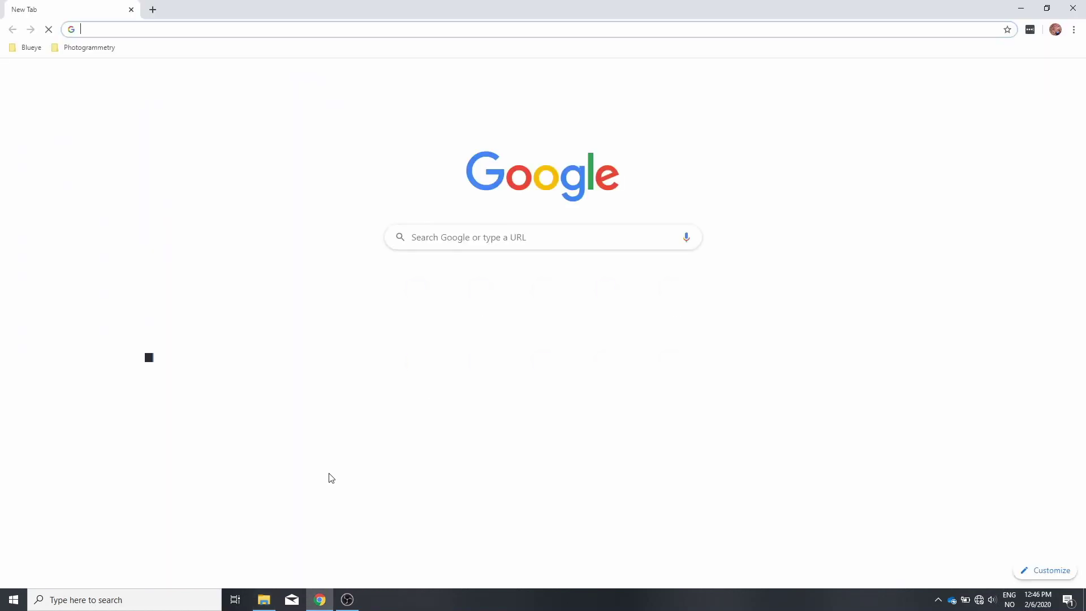
text(192)
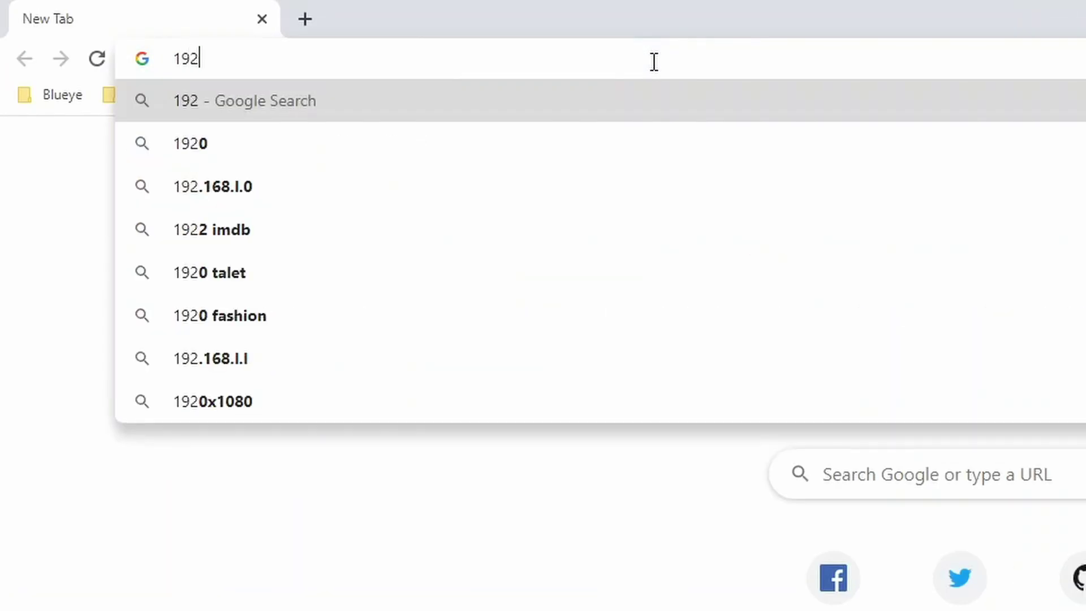
text(.168.1)
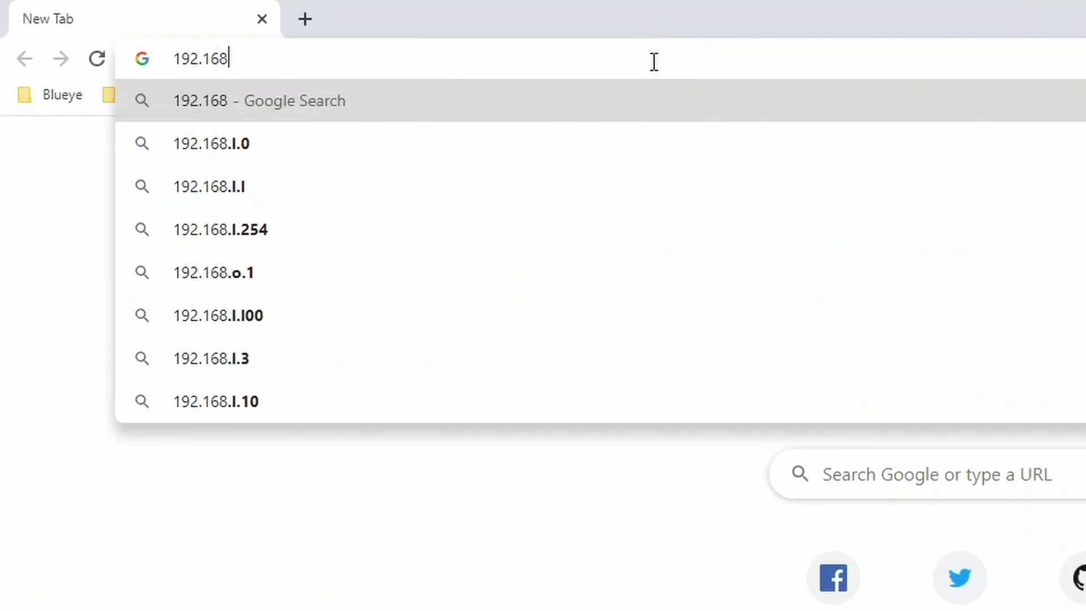
text(.101)
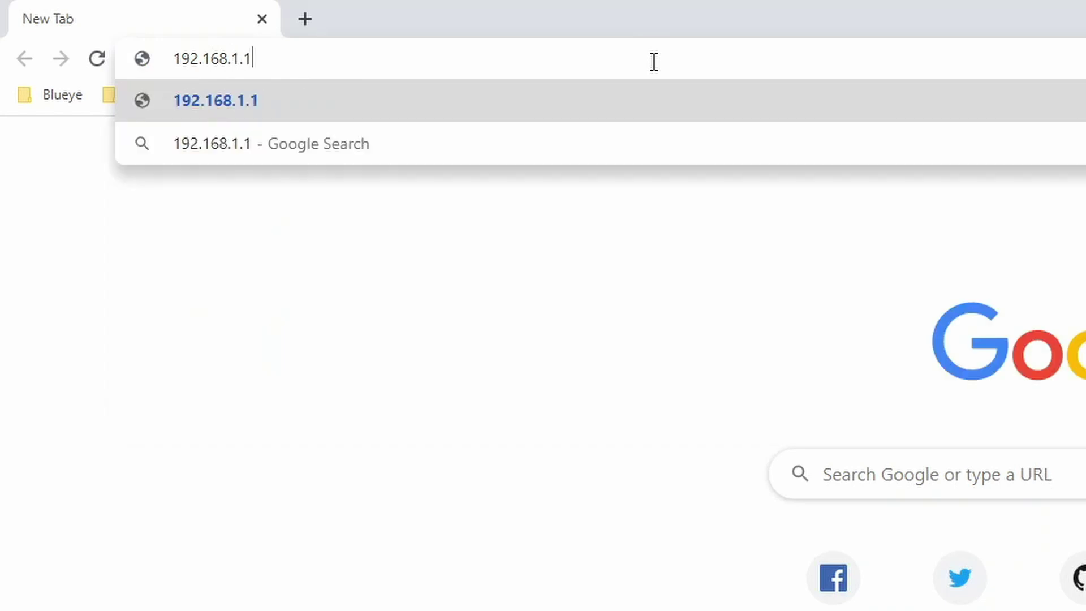
key(Return)
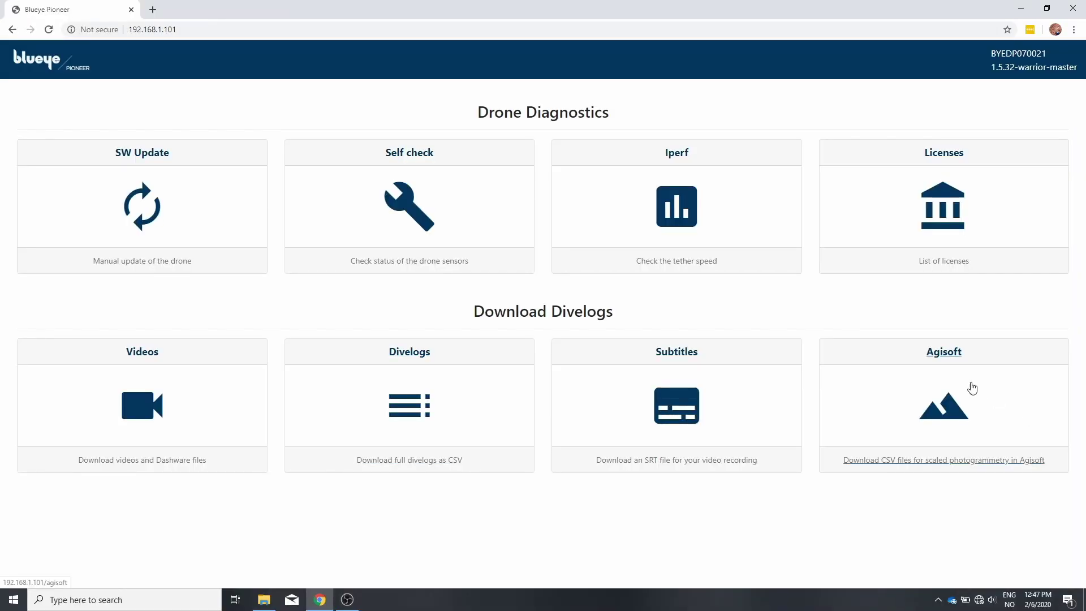
Step: Open the Agisoft downloader and check the transferred video's name in the Tutorial folder
click(954, 390)
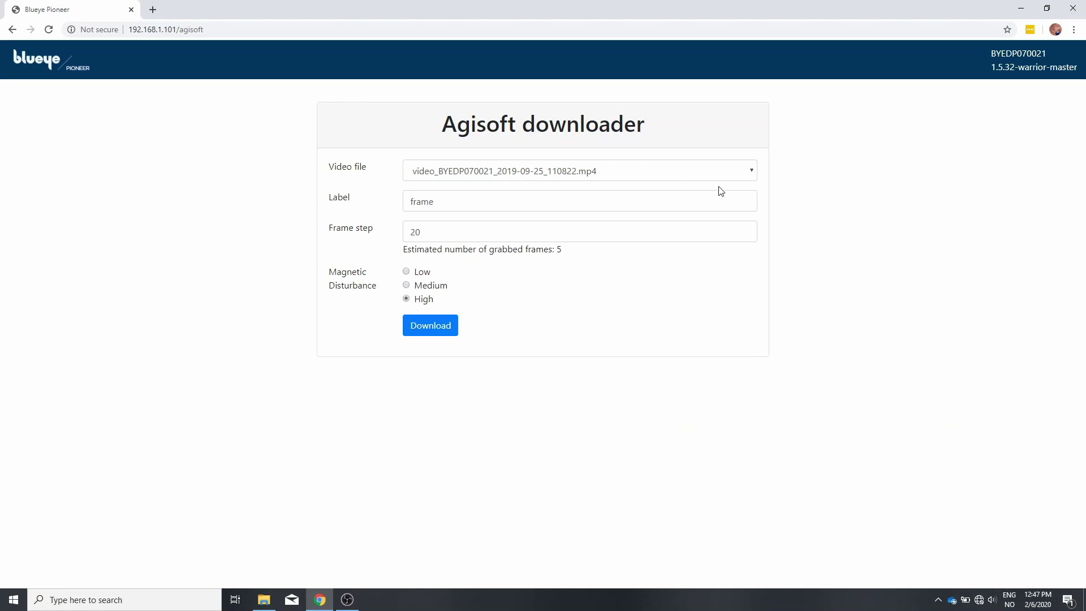
click(723, 178)
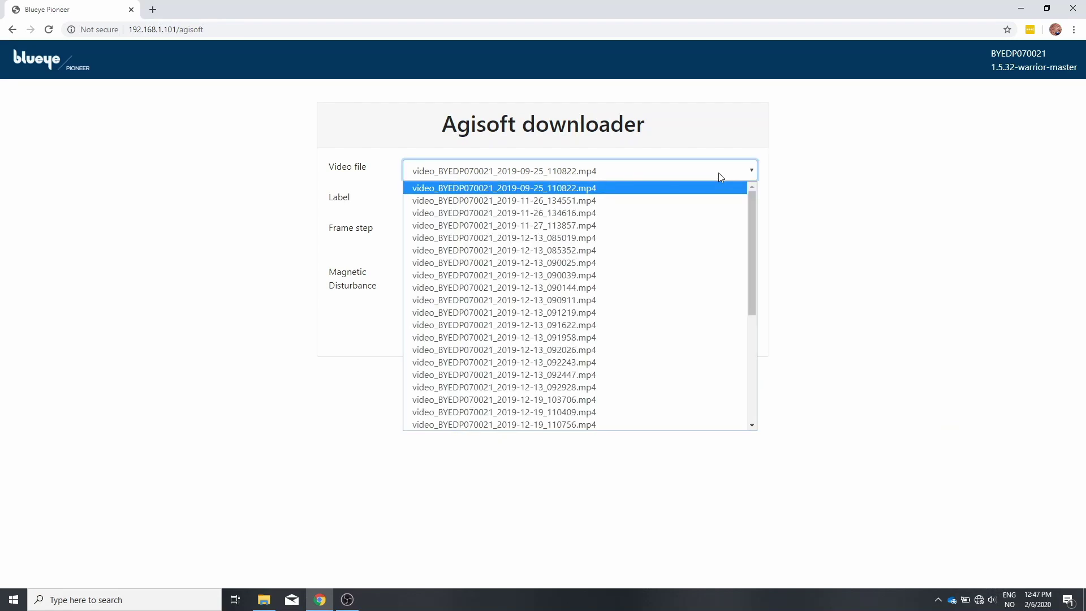
click(265, 600)
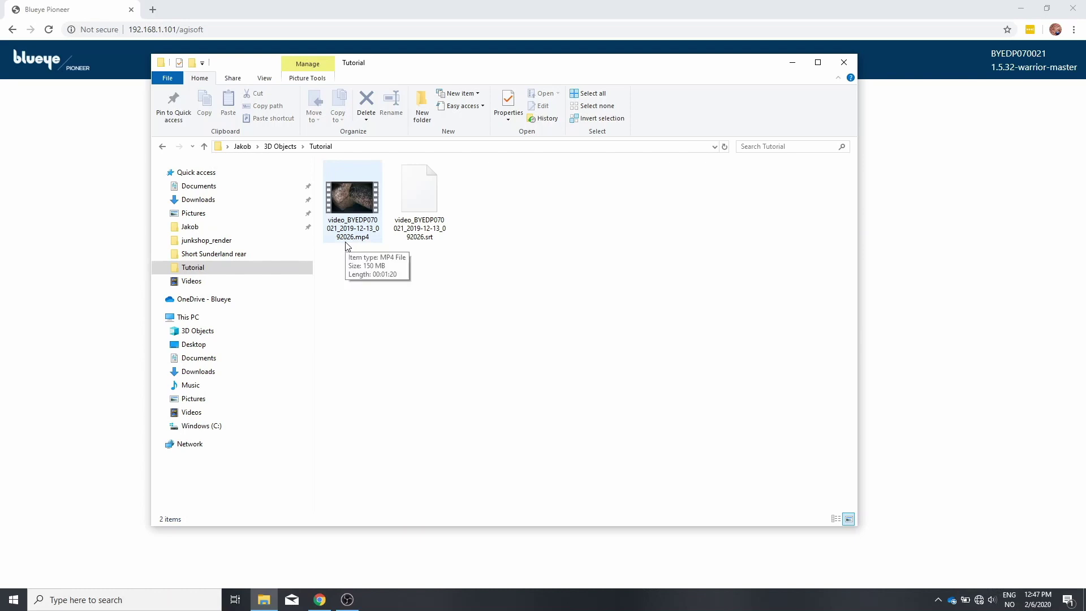
click(944, 332)
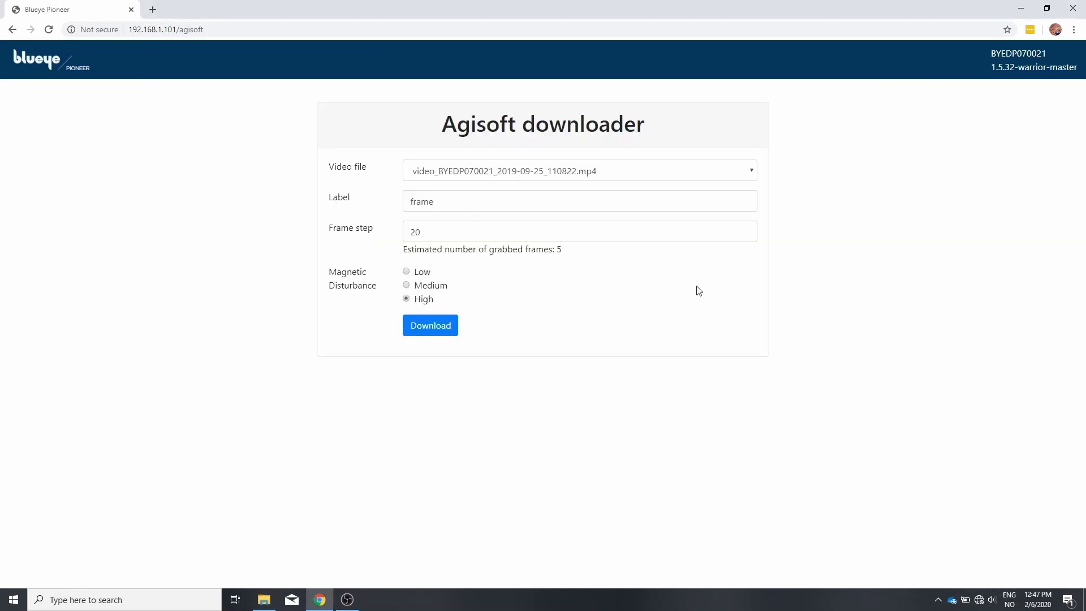
click(619, 177)
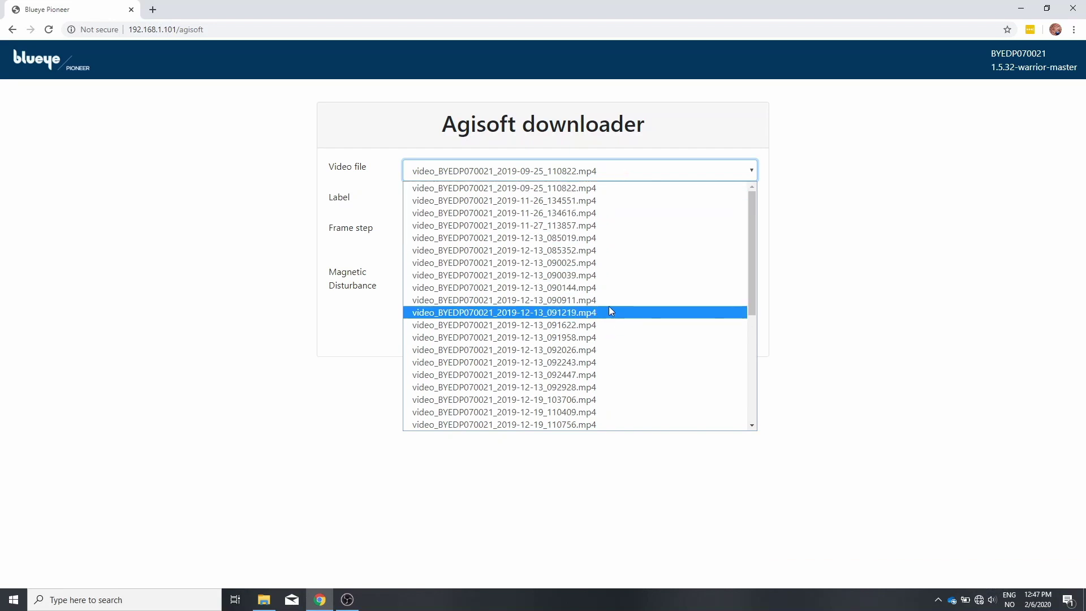
Step: Choose the 2019-12-13_092026 video, label it pipe_support_ with frame step 20, and download
click(605, 350)
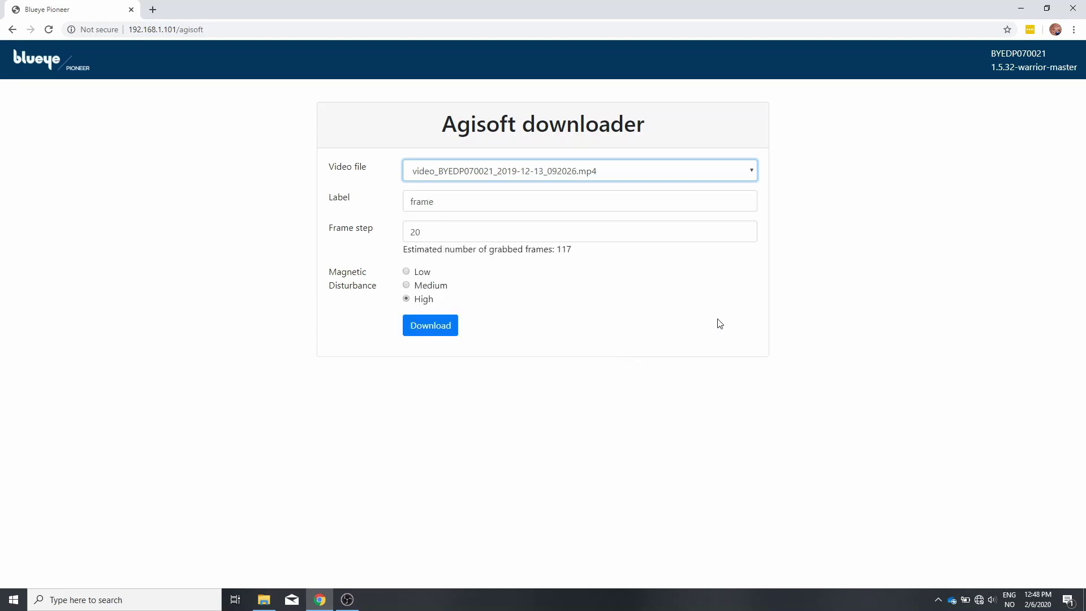
key(Tab)
text(p)
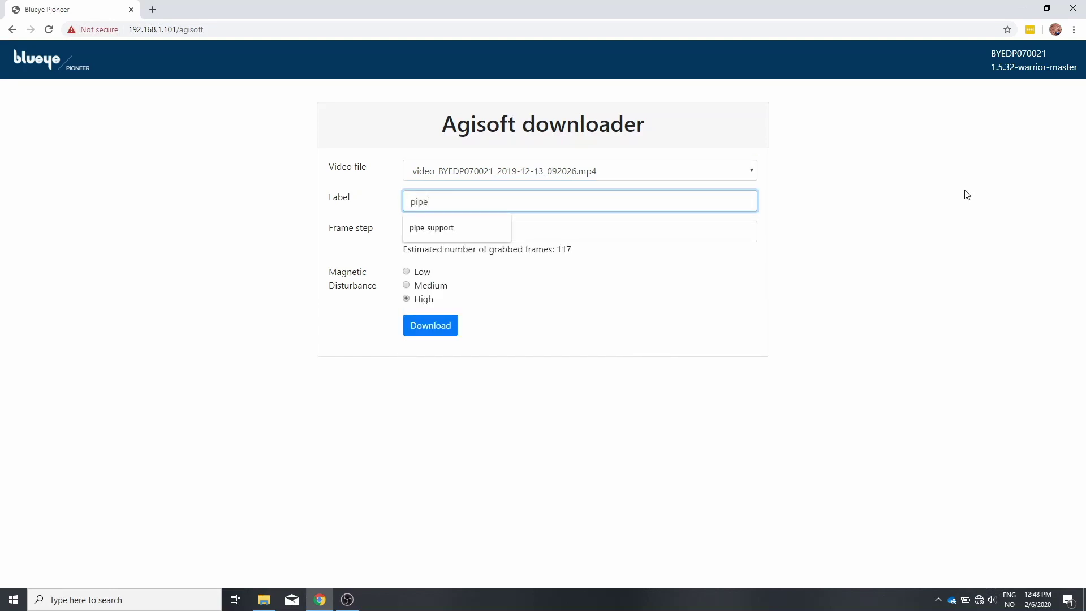
text(ipe)
key(Down)
key(Return)
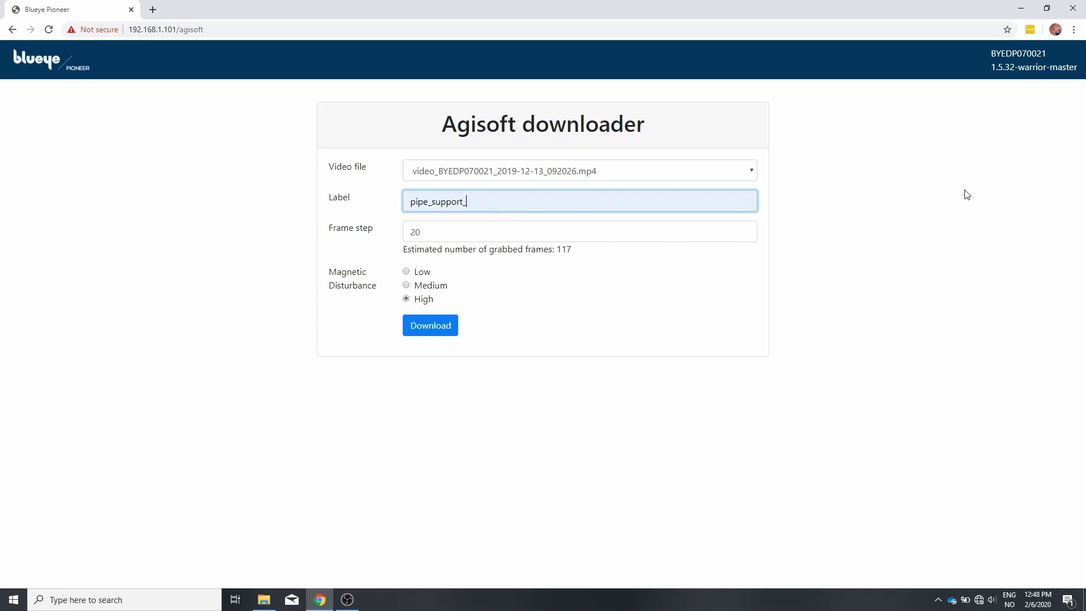
click(712, 231)
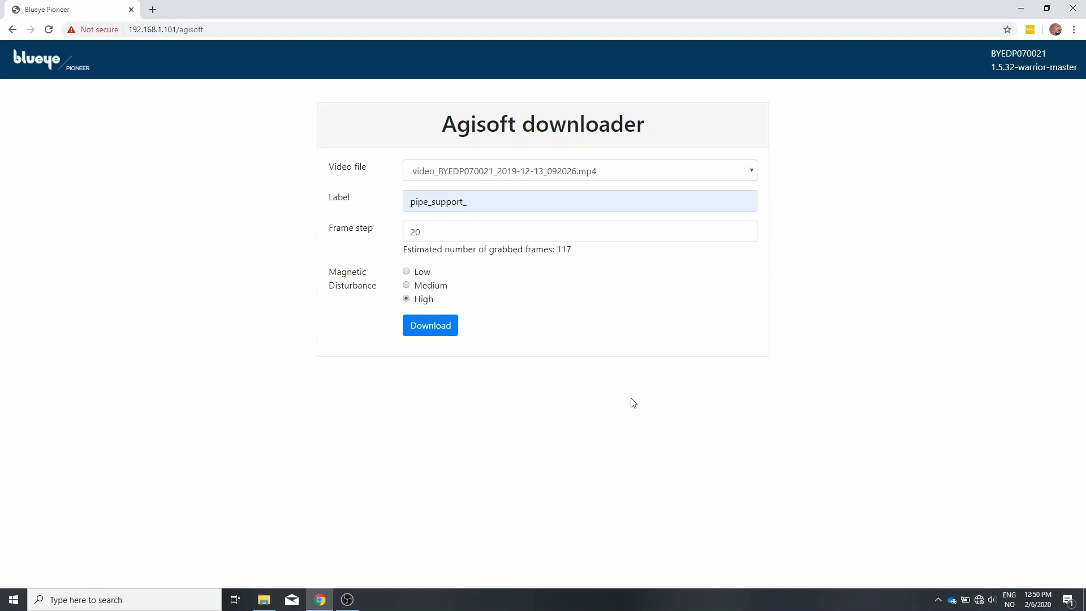
click(429, 333)
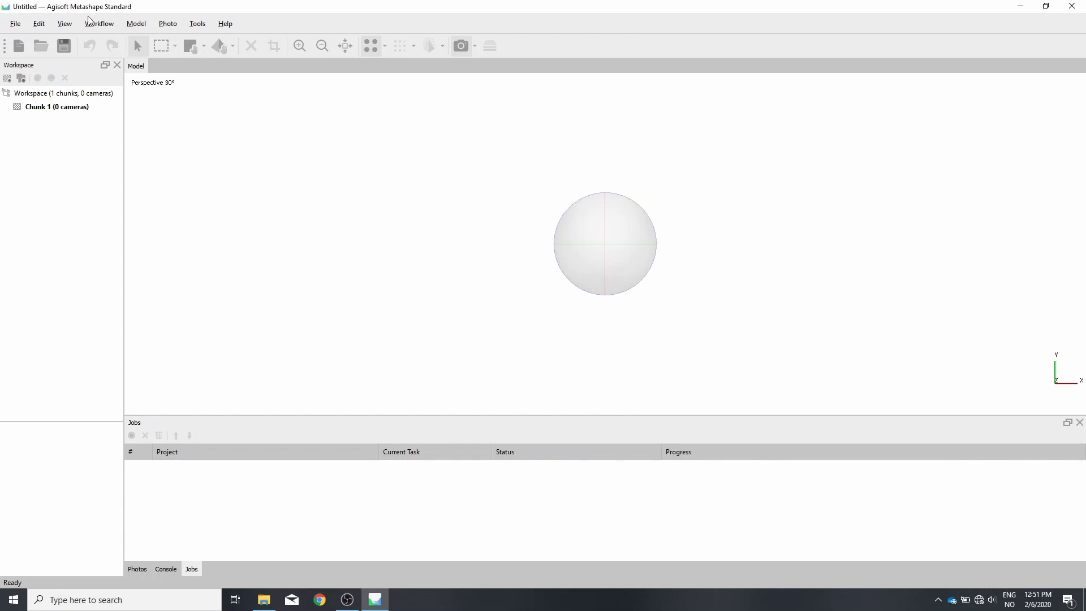
Step: Import frames from the 092026 video with the filename prefix pipe_support_
click(15, 27)
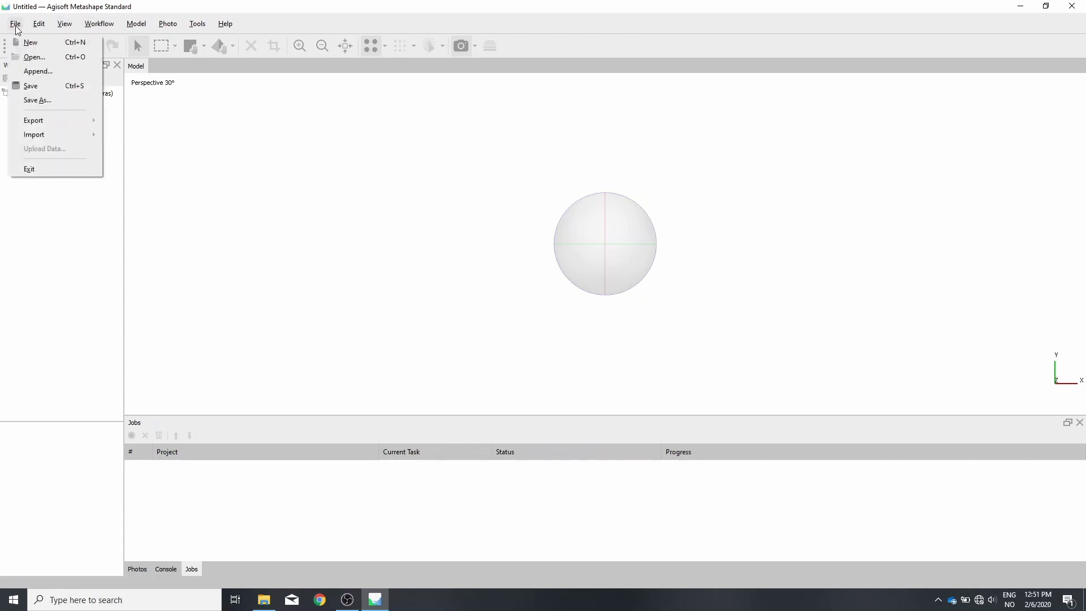
mouse_move(43, 141)
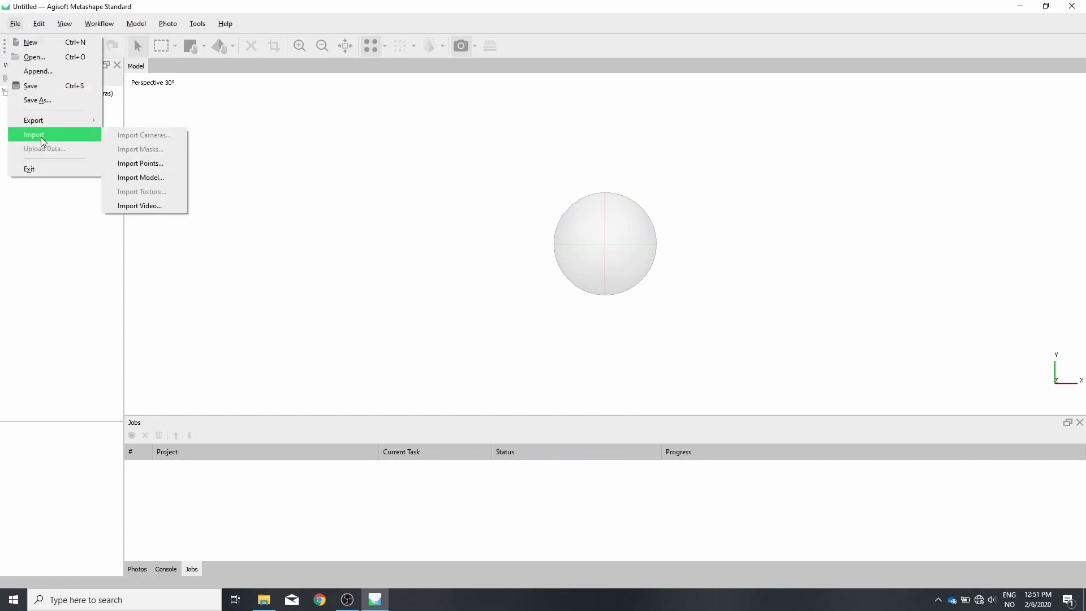
click(171, 207)
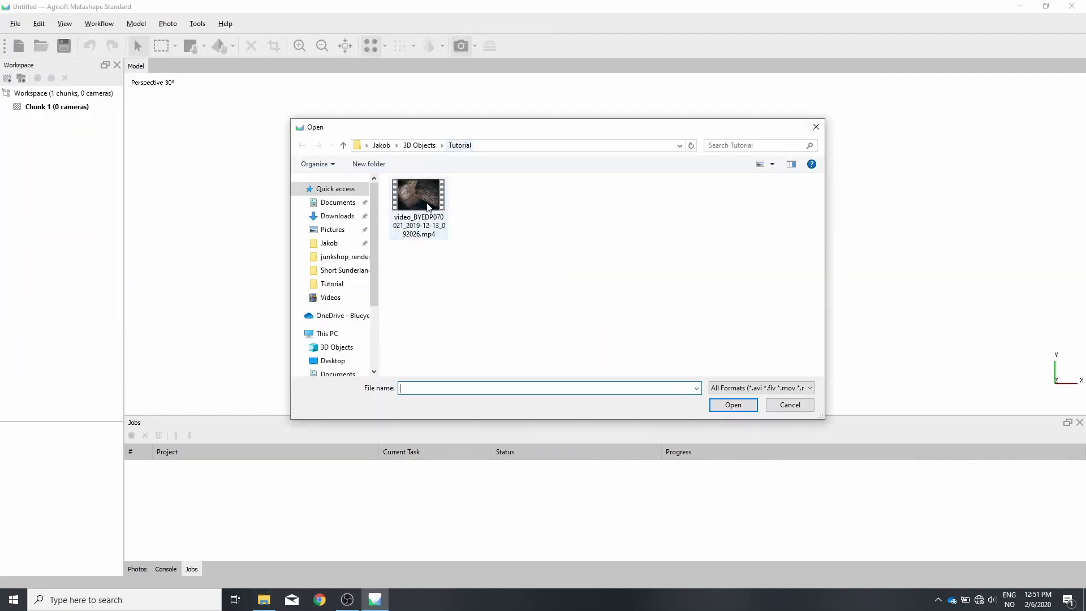
click(418, 195)
click(733, 404)
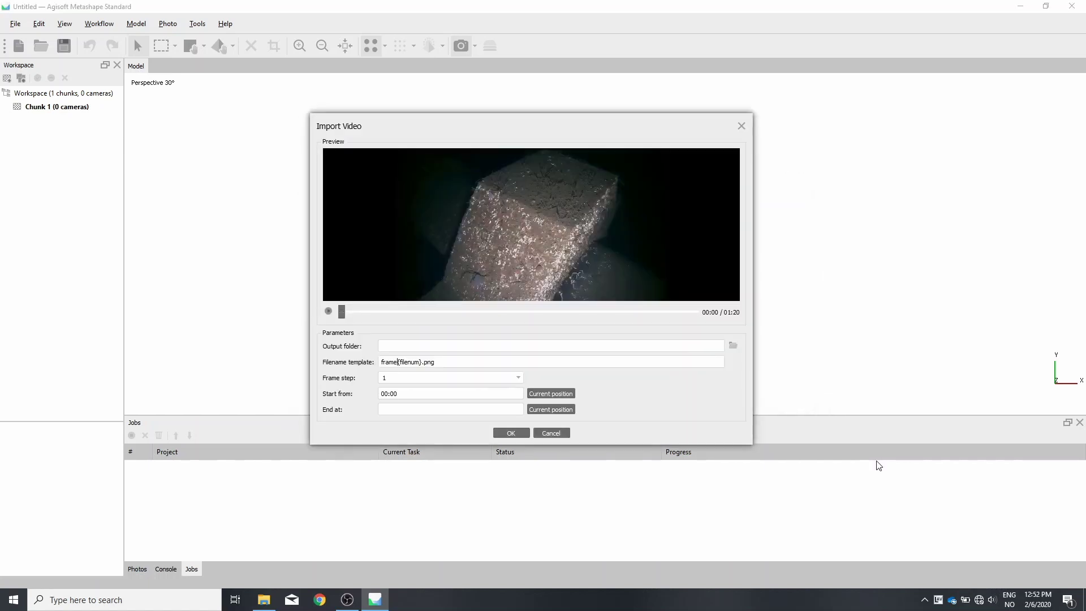
key(BackSpace)
key(BackSpace)
key(BackSpace)
key(BackSpace)
key(BackSpace)
text(pipe_support_)
Step: Save the extracted frames into a new images folder inside Tutorial
click(733, 345)
click(338, 174)
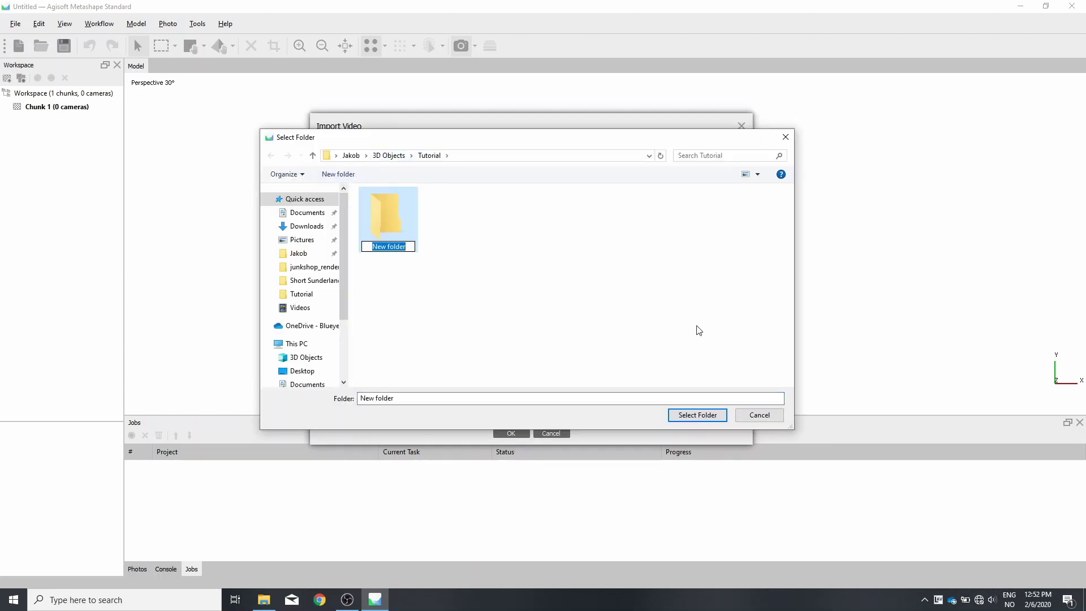
text(images)
key(Return)
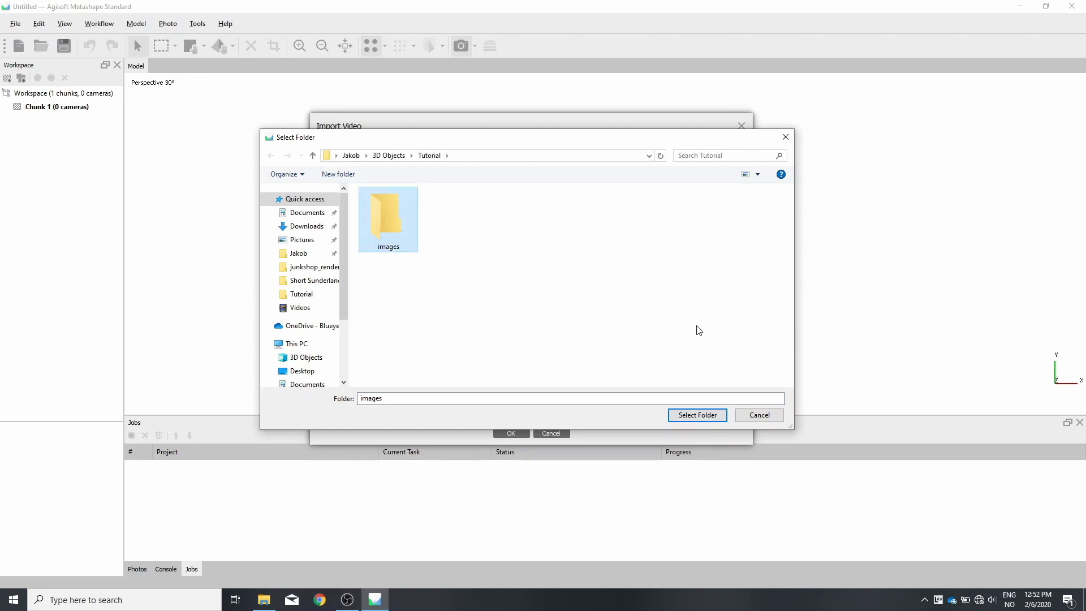
key(Return)
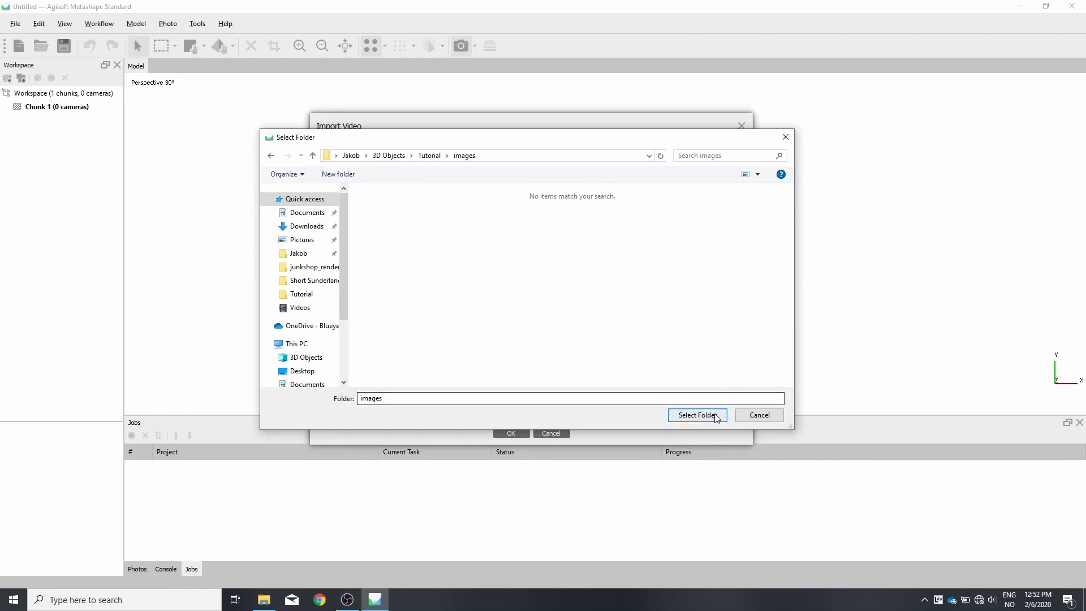
click(697, 415)
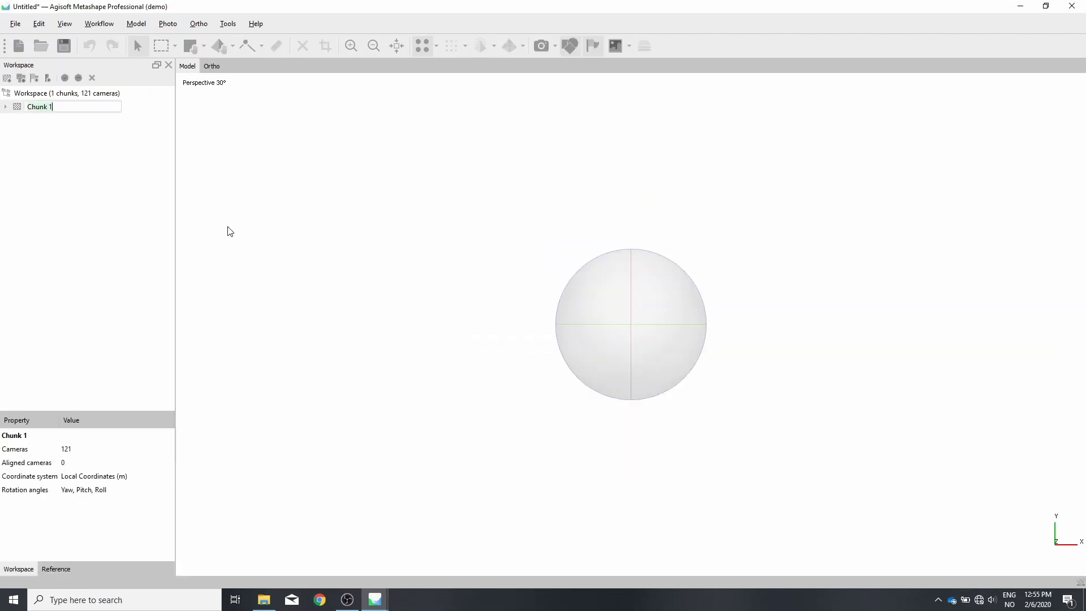
Step: Rename the chunk to Pipe Support
key(ctrl+a)
text(Pipe Support)
key(Return)
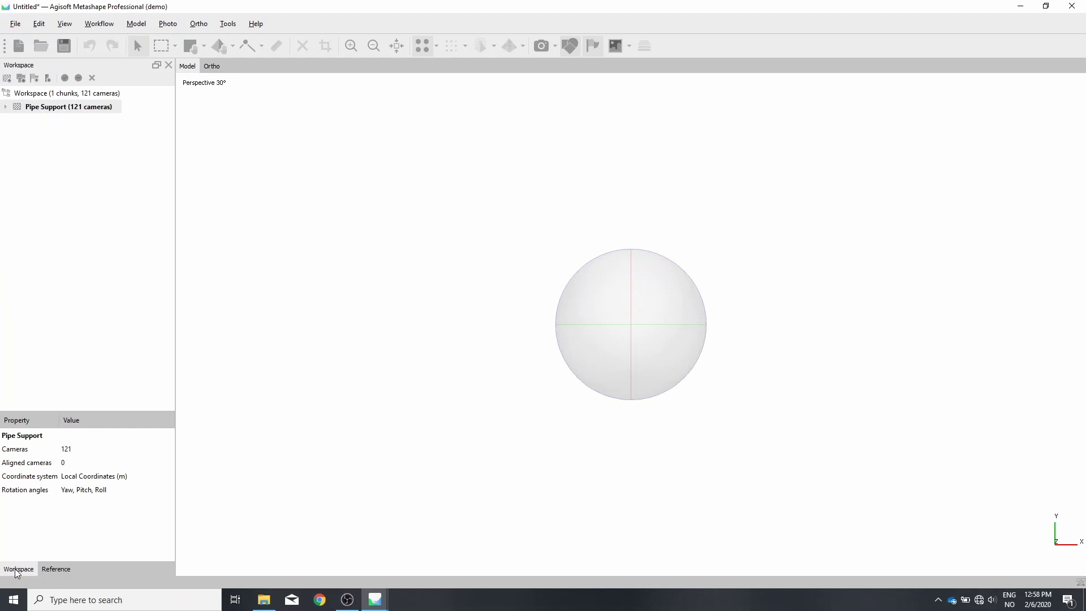
Step: Import camera reference data from the drone's frame-data CSV file in the Reference panel
click(58, 570)
click(7, 78)
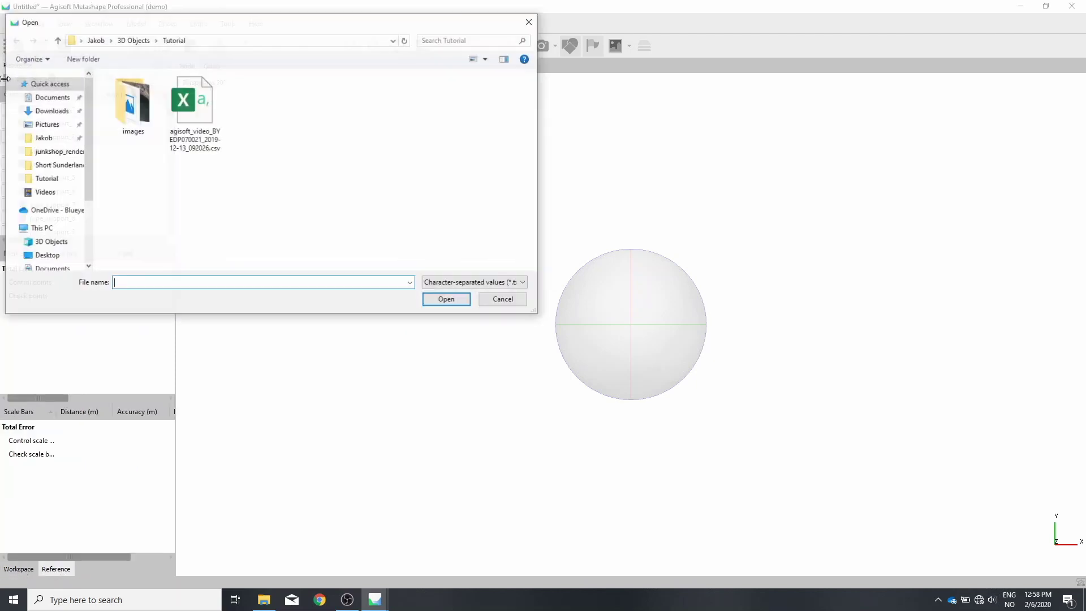
click(198, 123)
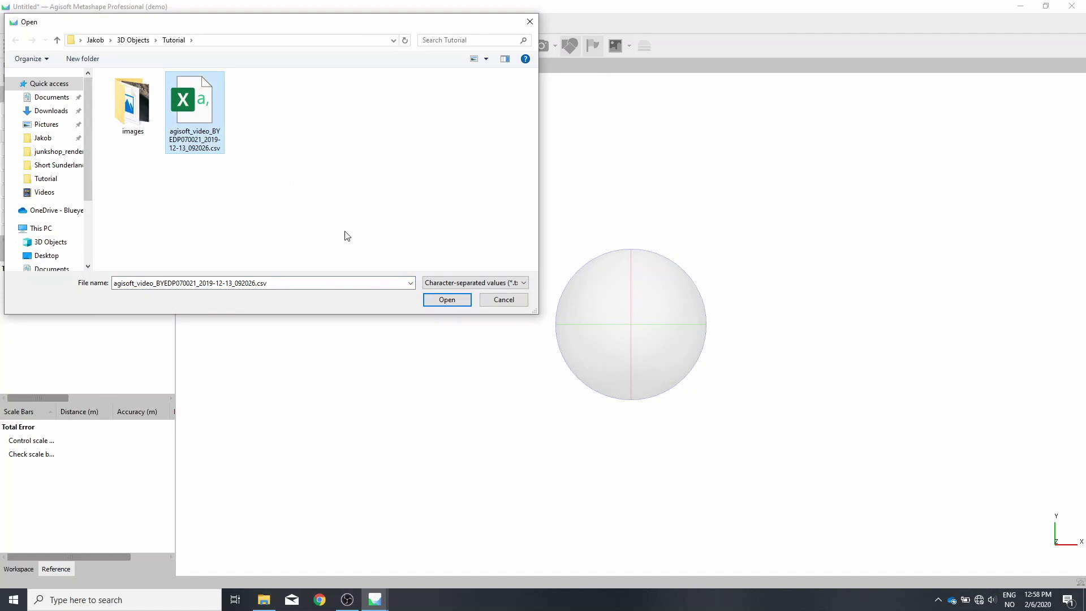
click(444, 300)
Step: Keep Local Coordinates and Yaw, Pitch, Roll angles, and use semicolon as the delimiter
click(606, 171)
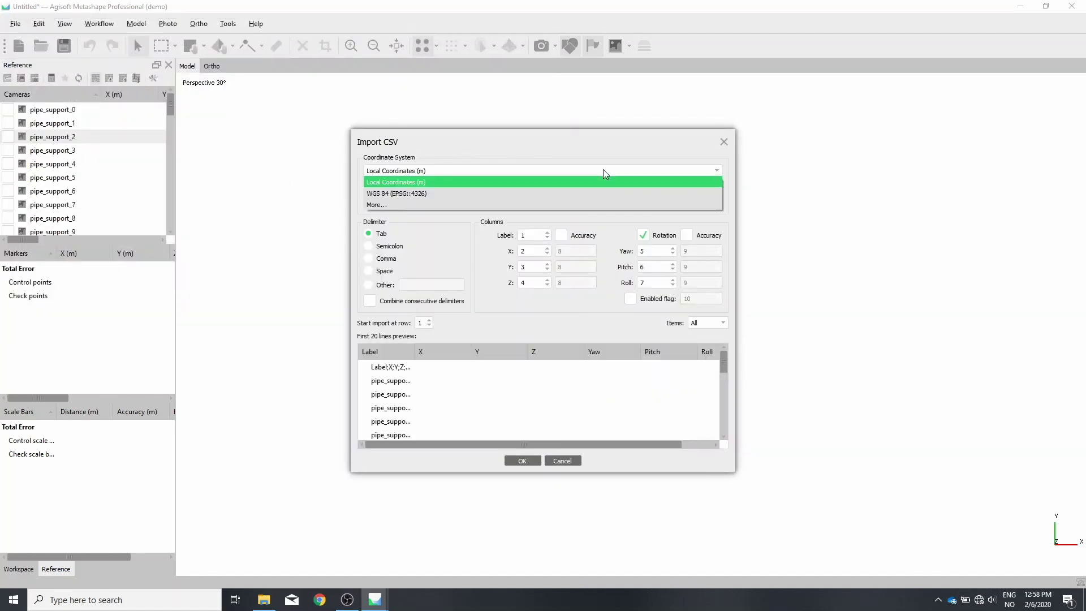
click(605, 173)
click(581, 189)
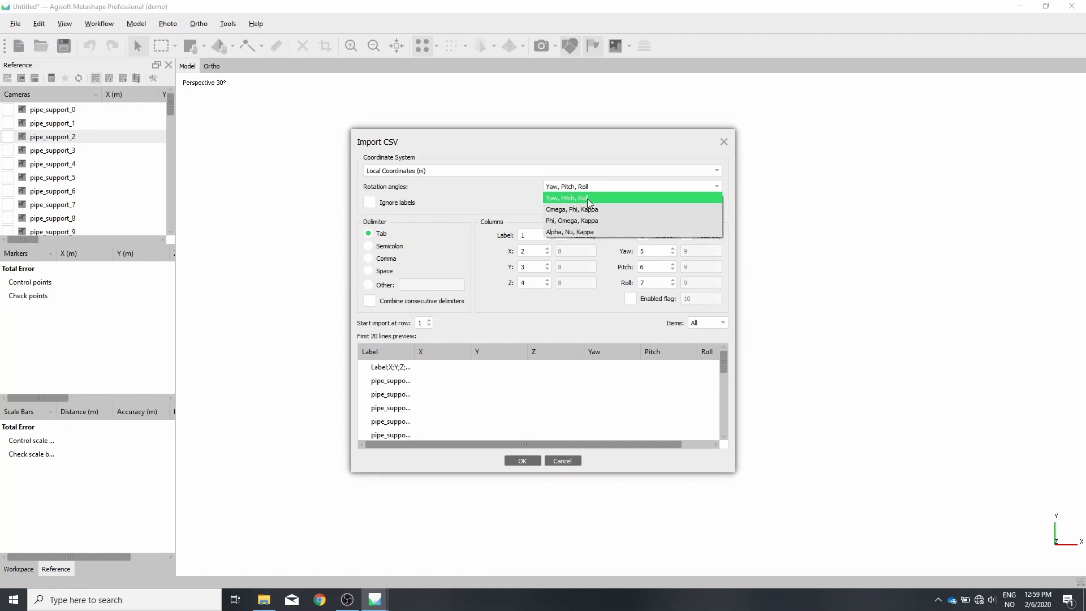
click(594, 199)
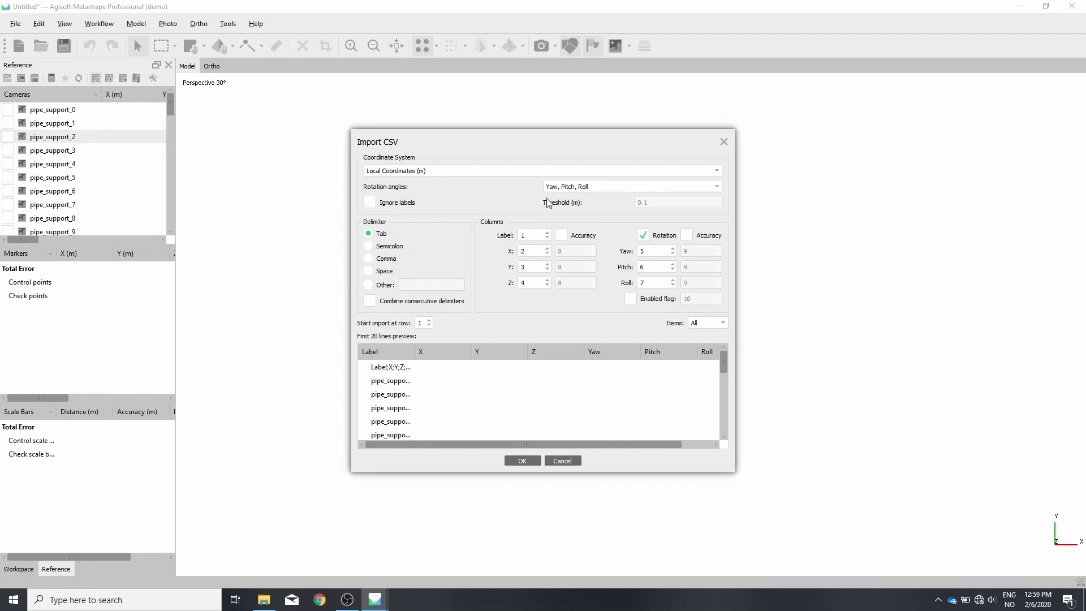
click(391, 247)
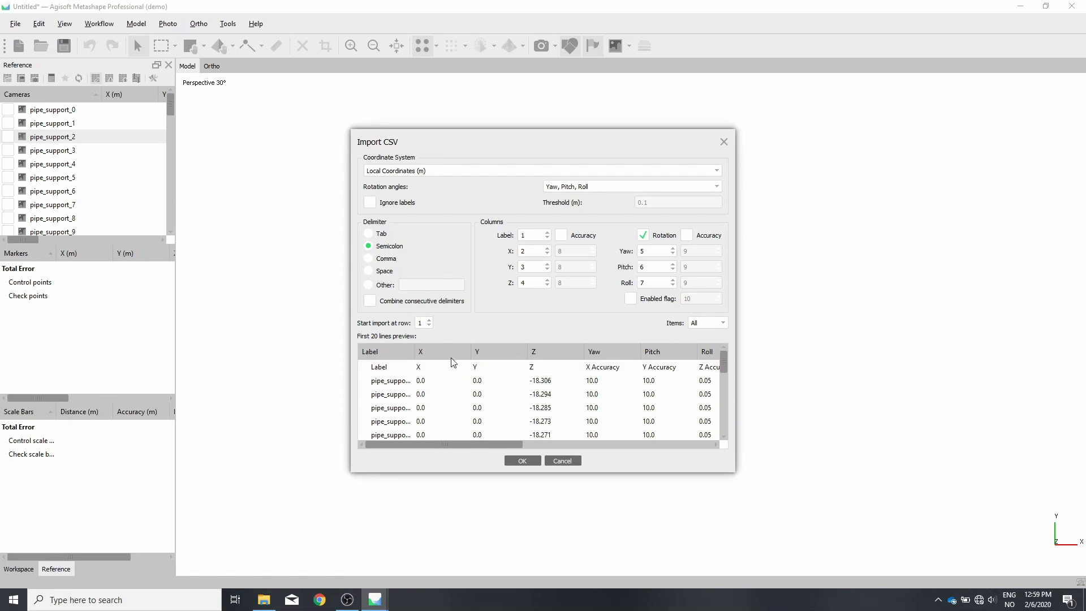
drag(475, 444, 567, 444)
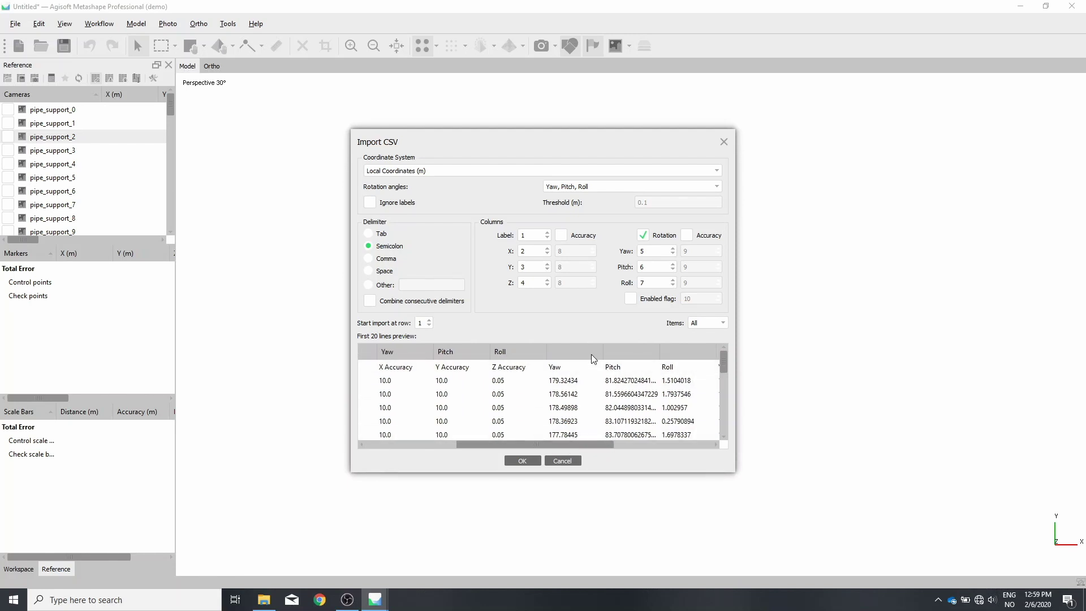
Step: Also import position and rotation accuracy values and the Enabled flag column
click(561, 235)
click(686, 236)
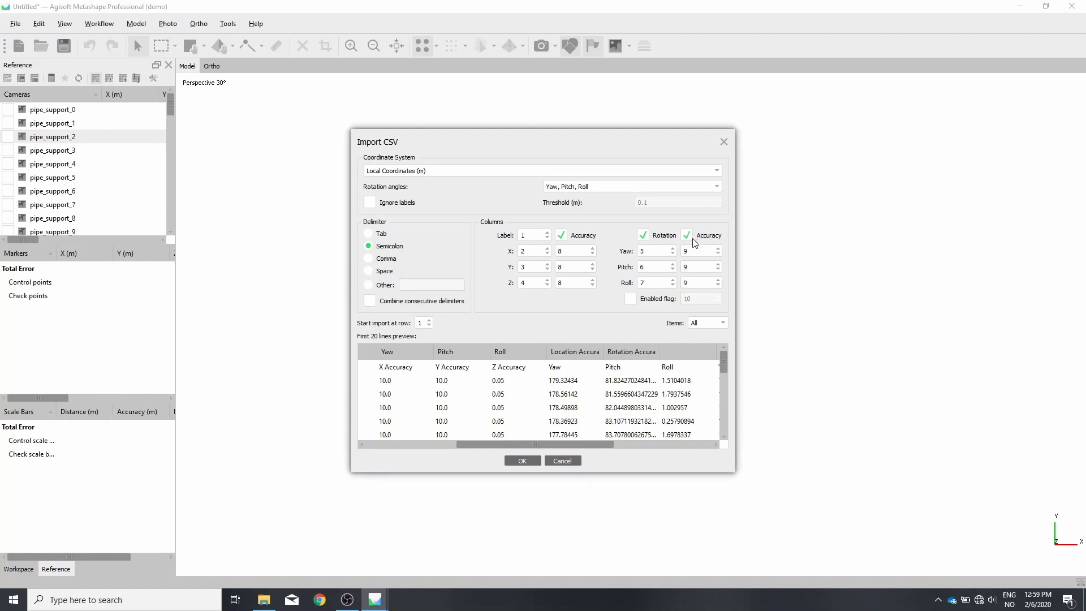
click(629, 300)
scroll(593, 255, down, 3)
scroll(595, 271, down, 2)
scroll(594, 289, down, 1)
scroll(673, 251, up, 1)
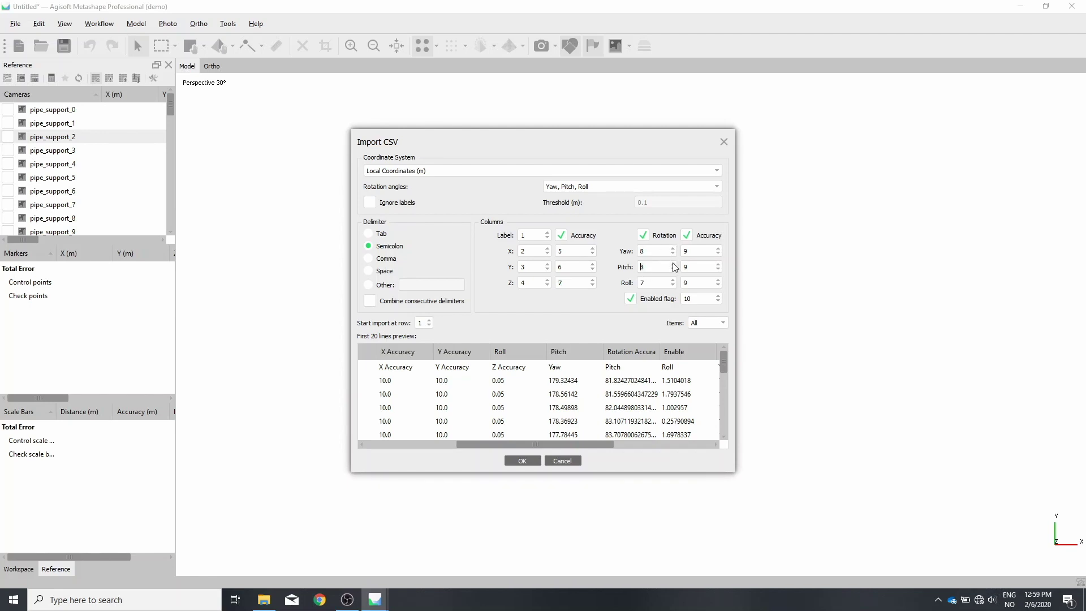
scroll(675, 267, up, 1)
scroll(675, 284, up, 3)
Step: Set the column numbers for the yaw and roll accuracy fields
click(720, 254)
scroll(717, 249, up, 2)
scroll(720, 268, up, 1)
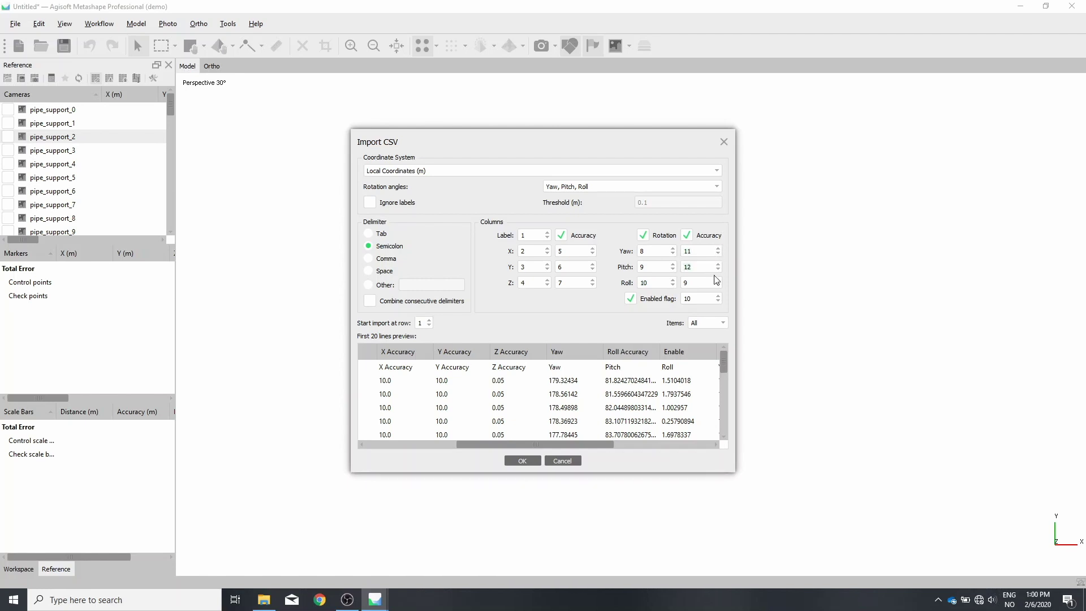
click(720, 284)
scroll(720, 286, up, 1)
scroll(719, 284, up, 1)
scroll(720, 301, up, 1)
Step: Start the import at row 2 to skip the header and load the reference data
click(428, 319)
scroll(526, 444, up, 1)
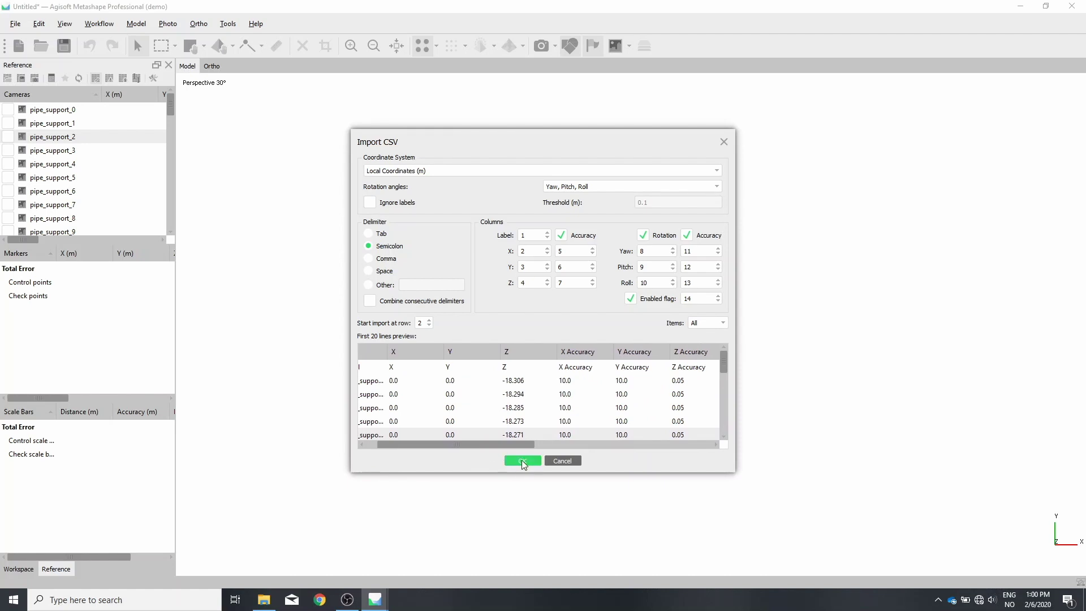
click(521, 460)
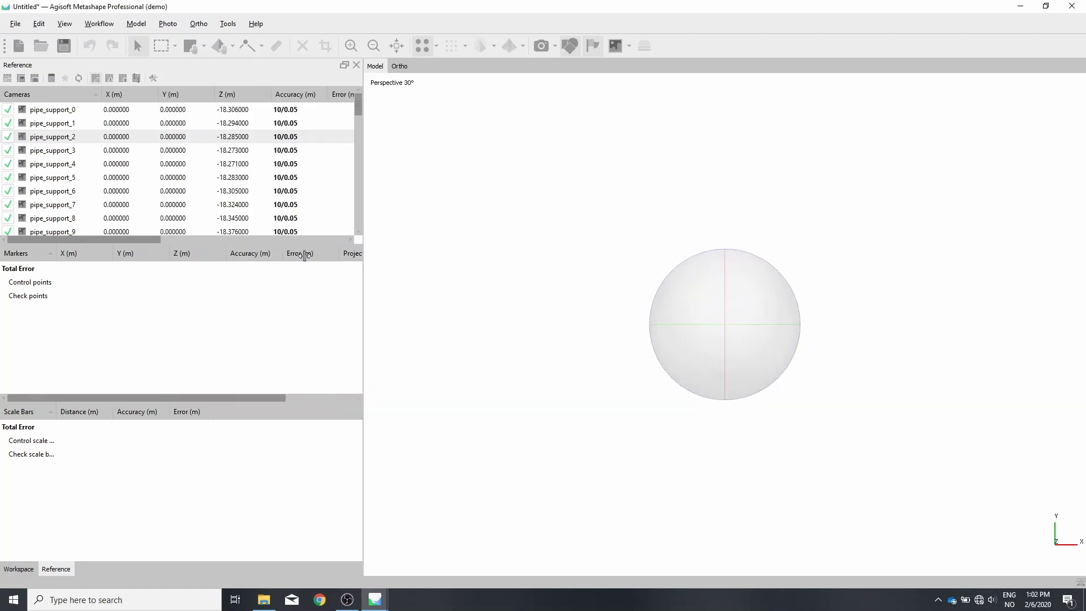
drag(359, 252, 157, 261)
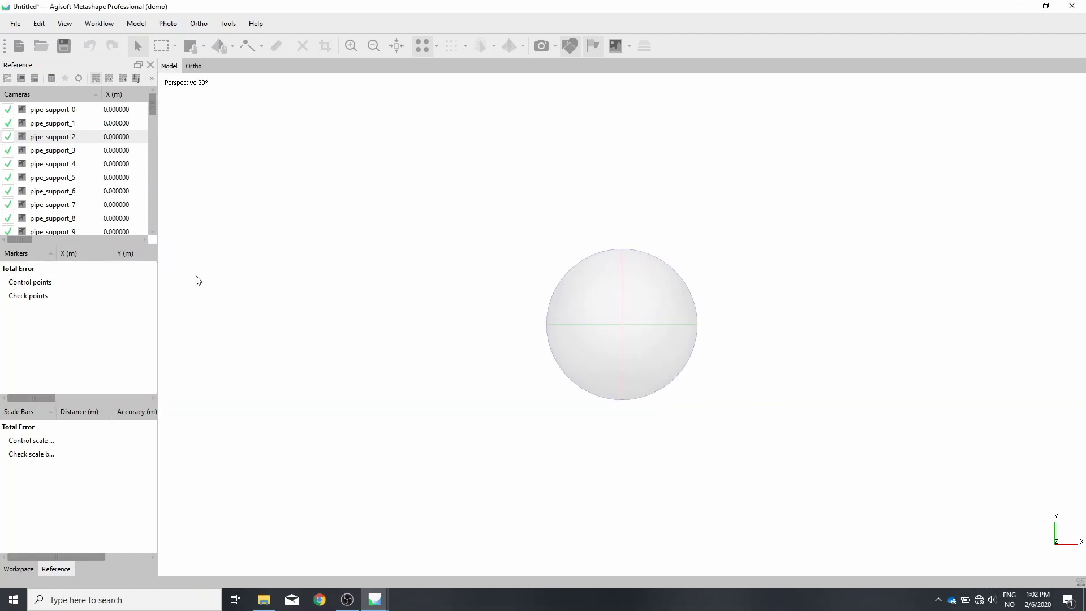
Step: Run Align Photos at High accuracy with key point and tie point limits both set to 0
click(19, 569)
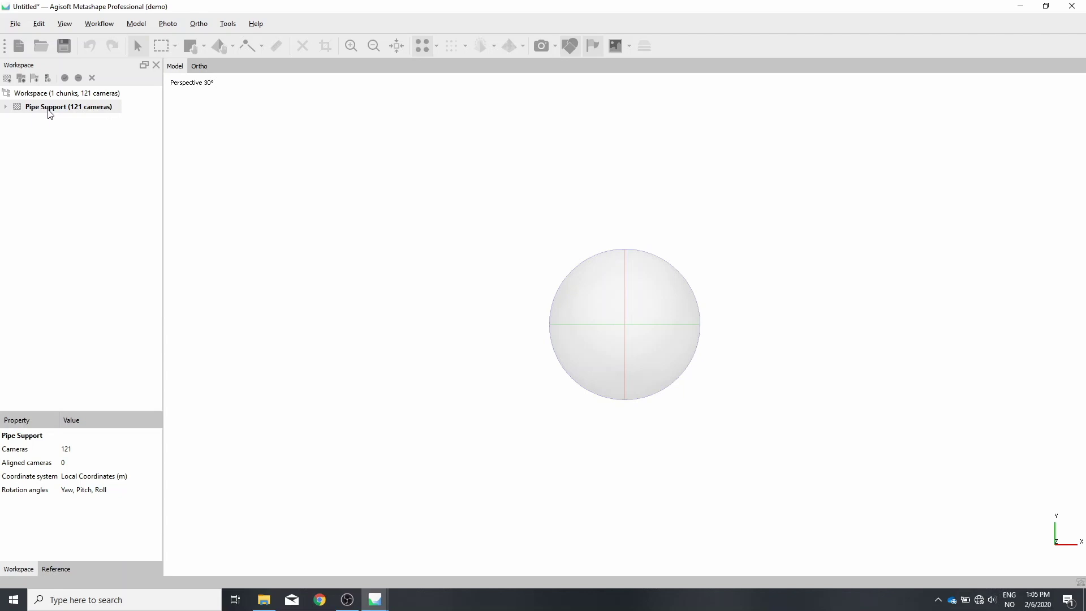
click(105, 24)
click(106, 78)
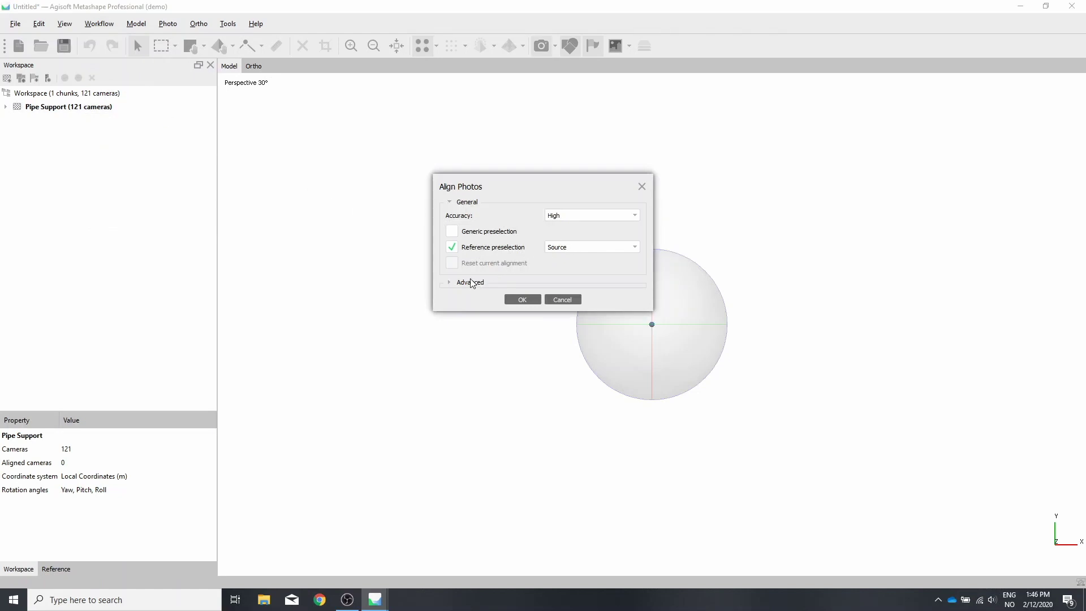
click(472, 281)
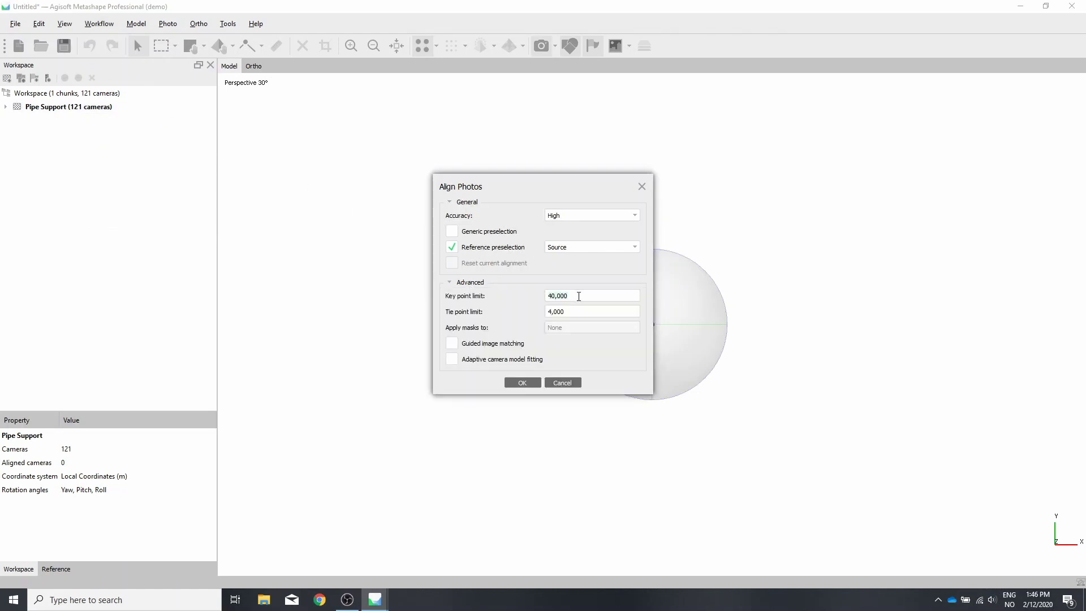
key(BackSpace)
key(BackSpace)
key(BackSpace)
key(BackSpace)
key(BackSpace)
key(BackSpace)
text(0)
key(BackSpace)
key(BackSpace)
key(BackSpace)
key(BackSpace)
key(BackSpace)
text(0)
click(523, 383)
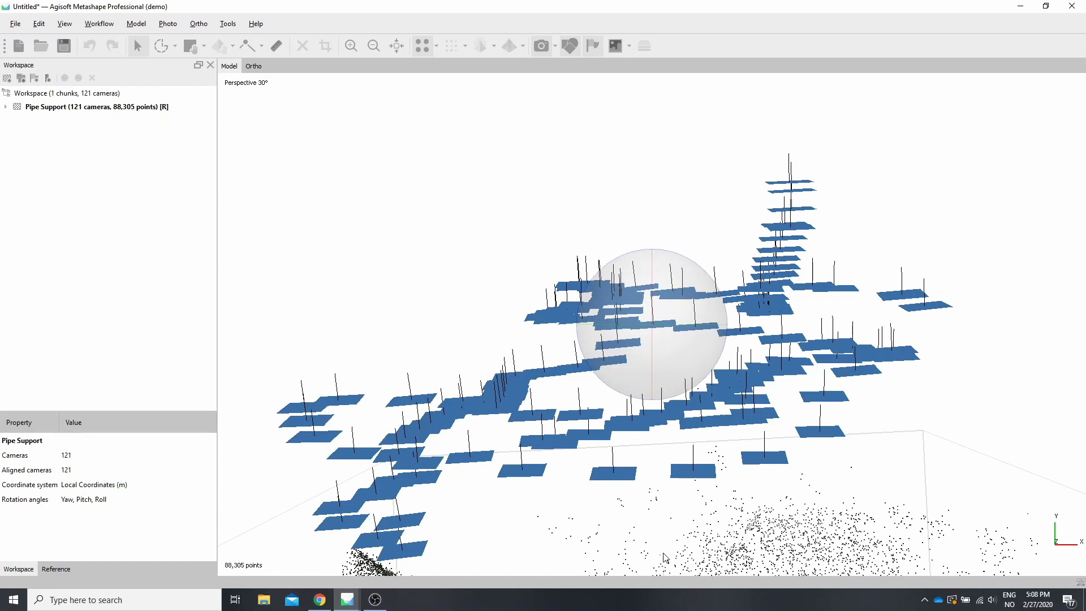
Step: Orbit the 88,305-point cloud, hide the cameras, and rotate it to examine the bent beam
drag(665, 560, 589, 80)
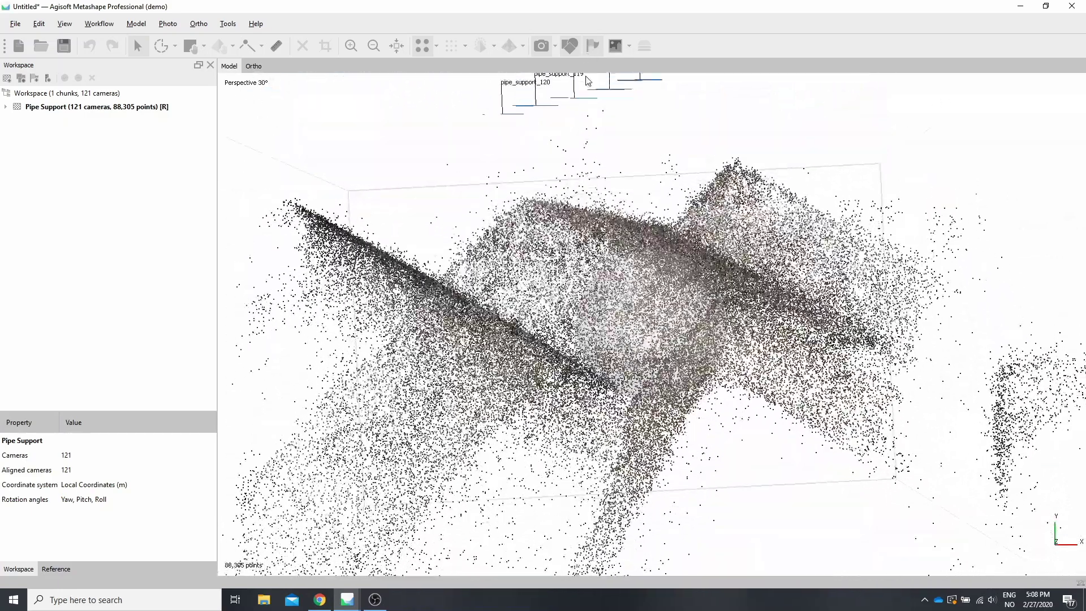
scroll(588, 80, down, 5)
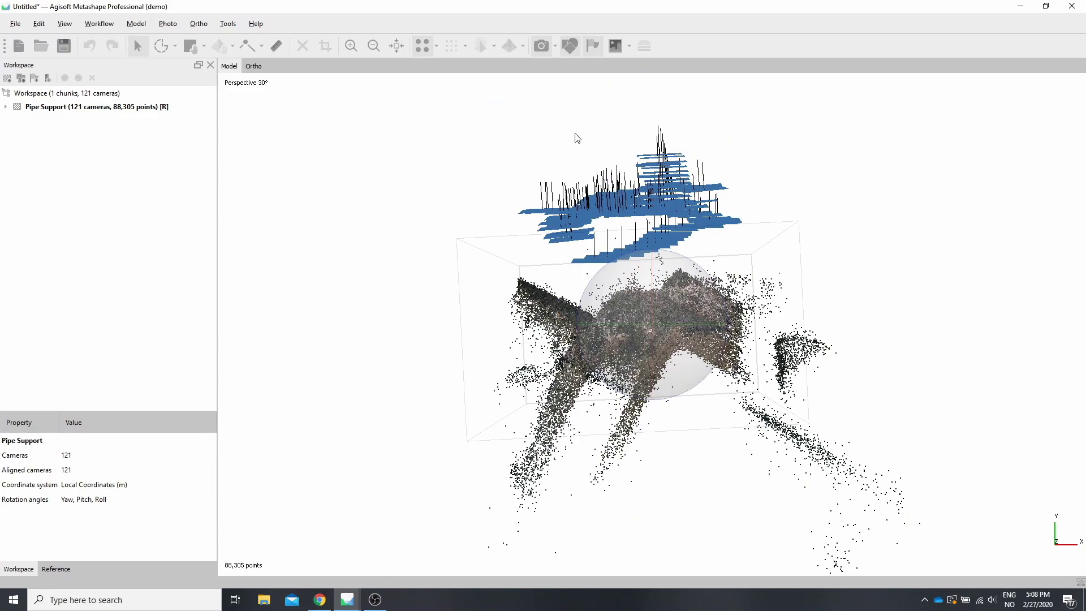
drag(610, 383, 803, 278)
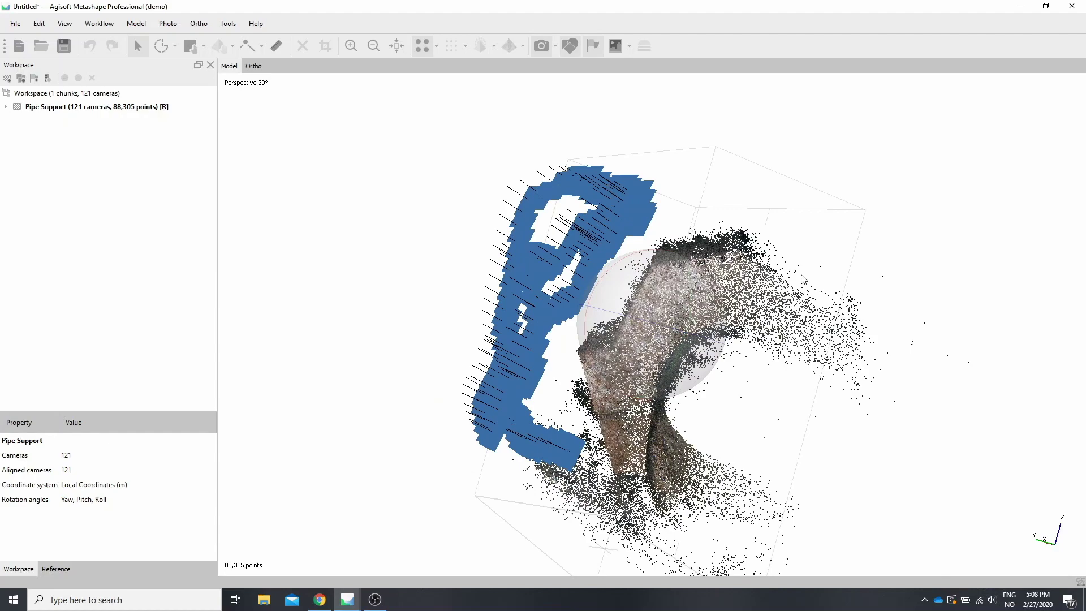
click(541, 47)
drag(600, 345, 676, 279)
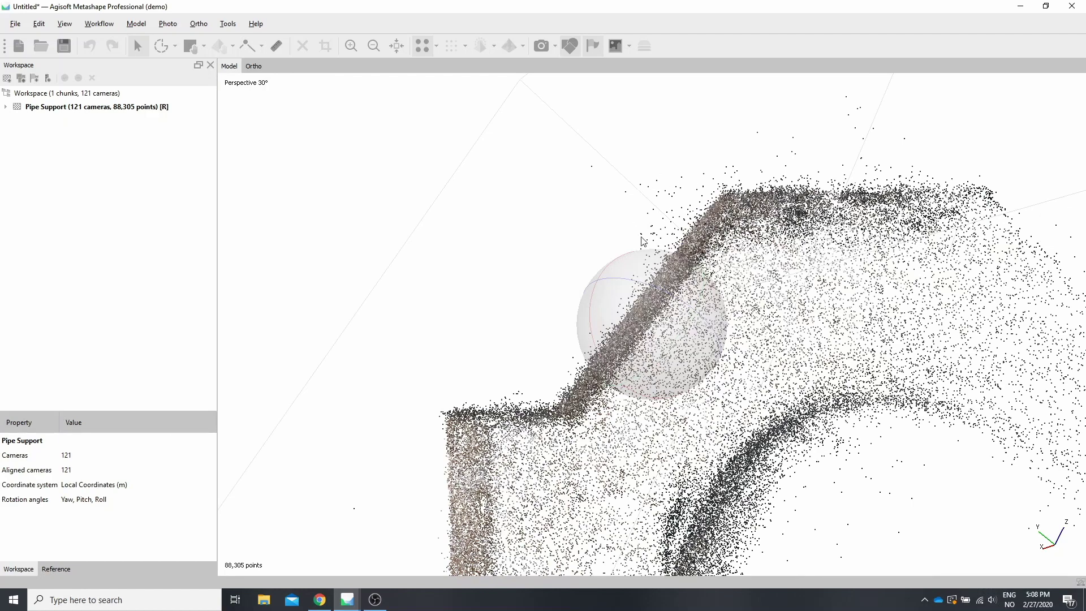
drag(802, 226, 616, 267)
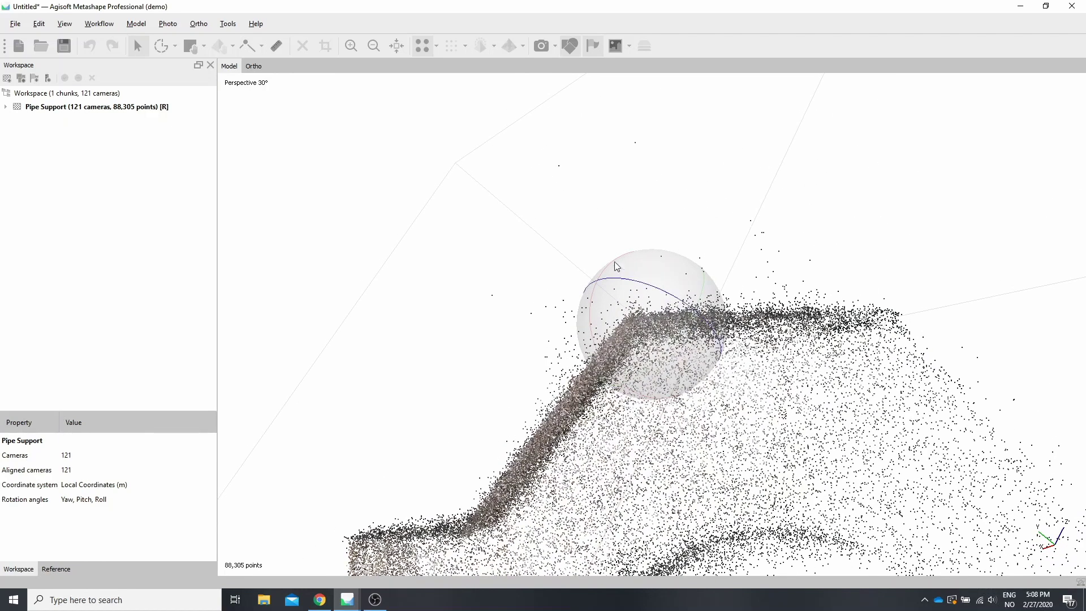
drag(647, 314, 605, 298)
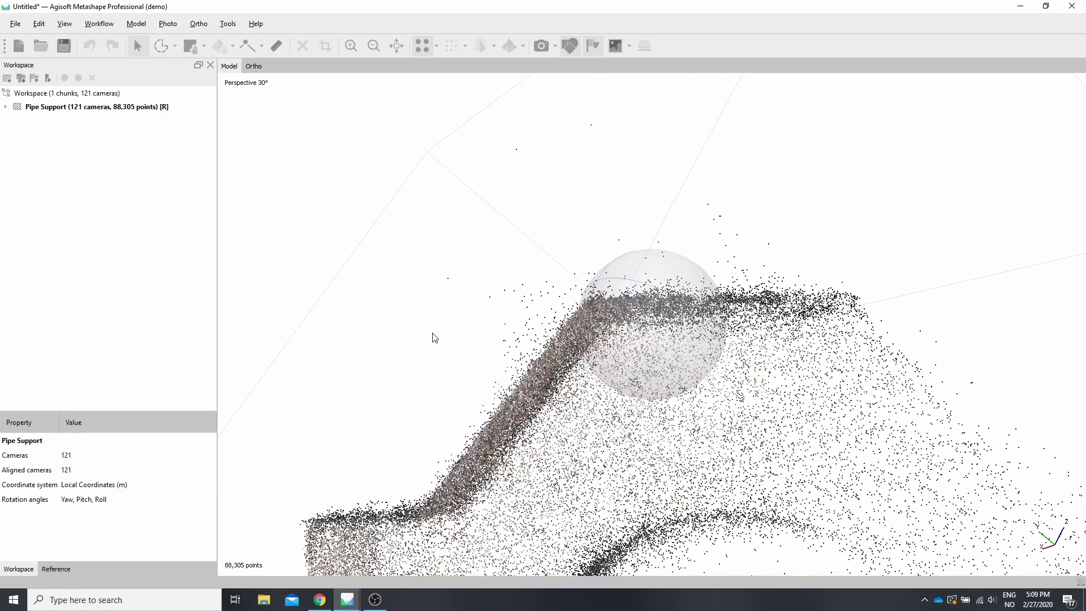
Step: Select points with reconstruction uncertainty above about 41.7 and delete the 9,335 selected
click(176, 45)
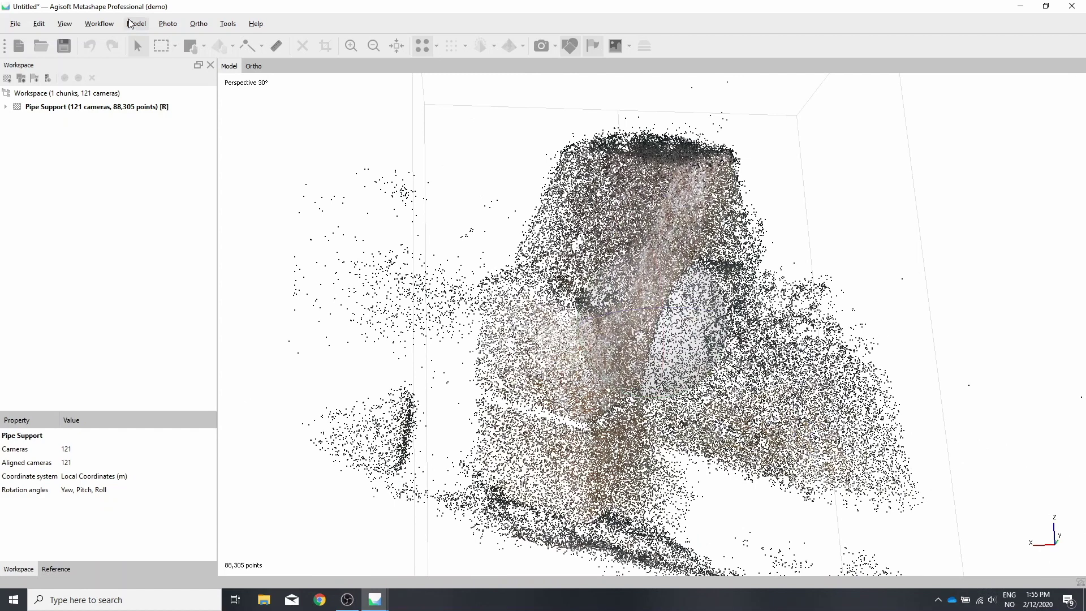
click(129, 23)
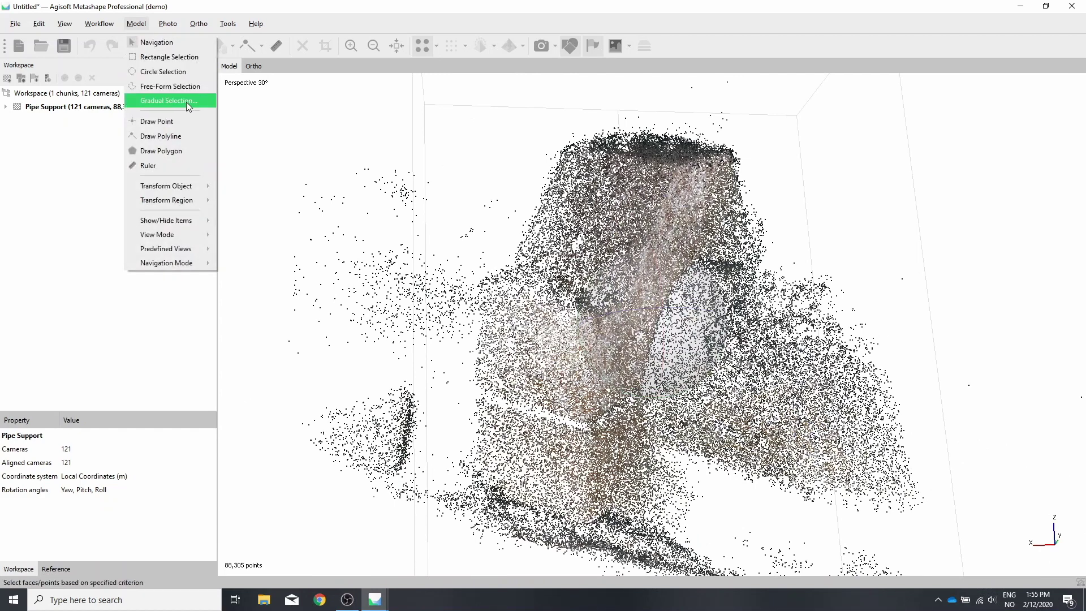
click(186, 102)
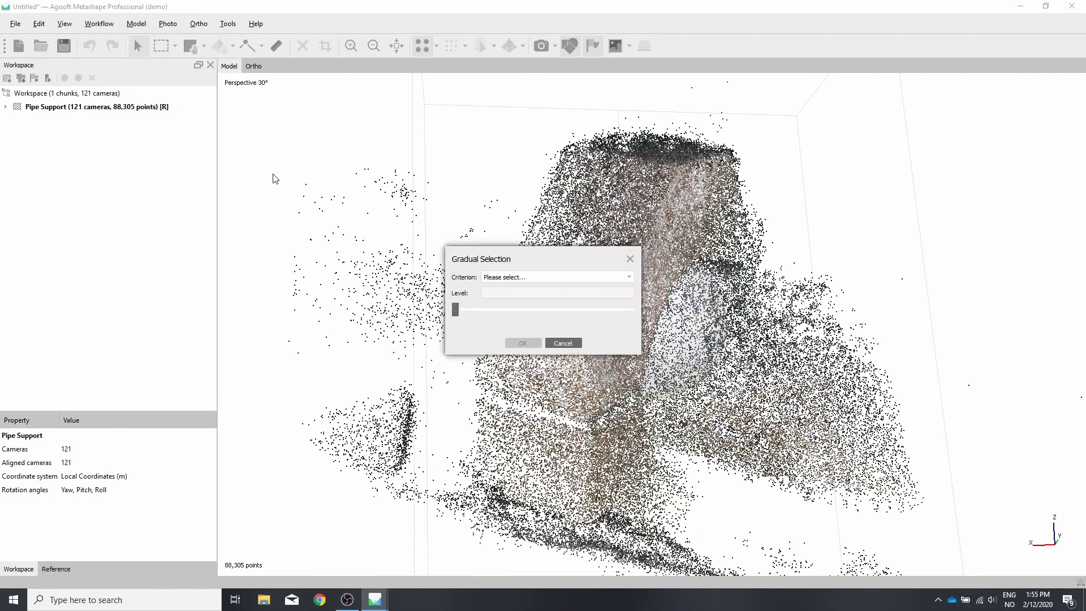
click(517, 277)
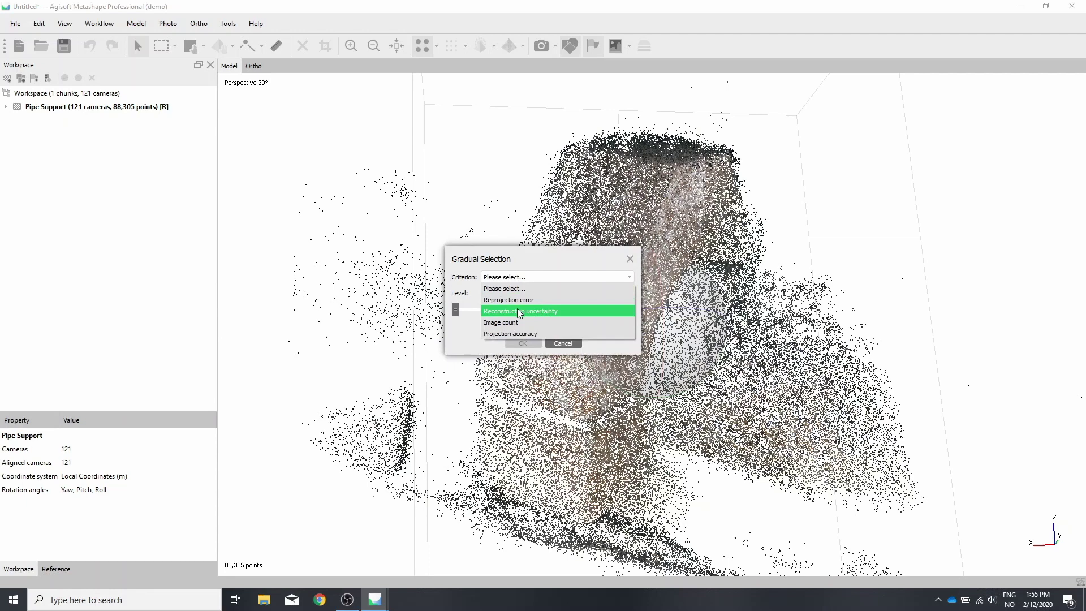
click(519, 312)
drag(456, 310, 625, 315)
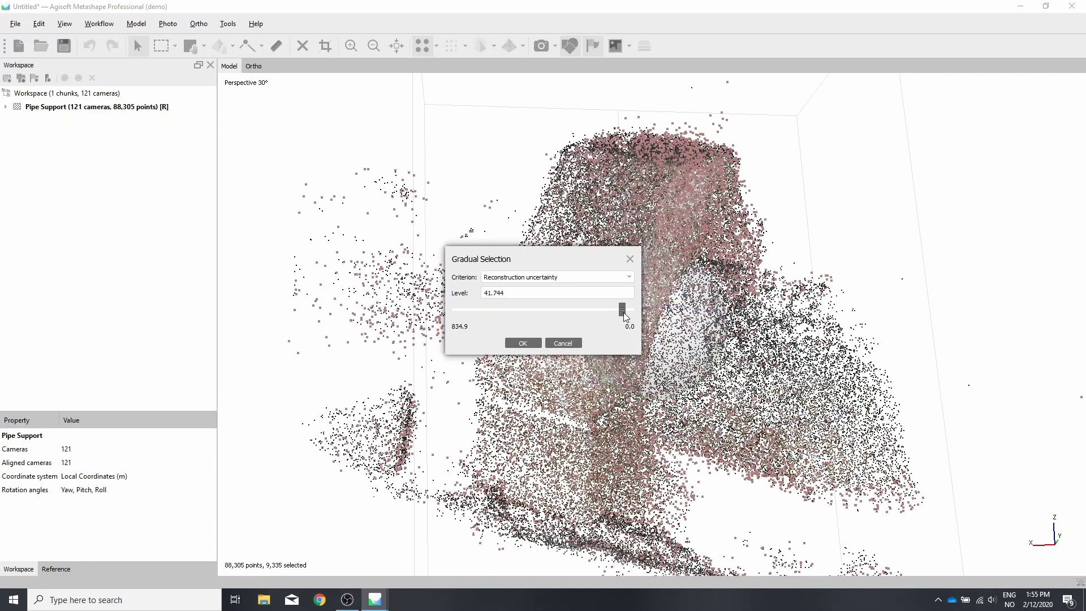
click(523, 342)
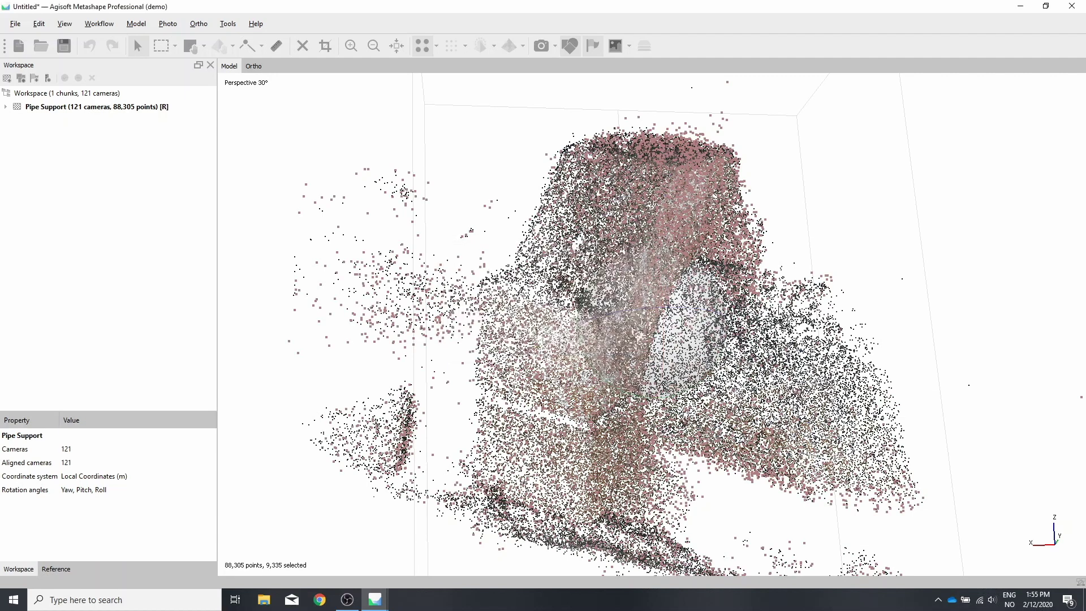
key(Delete)
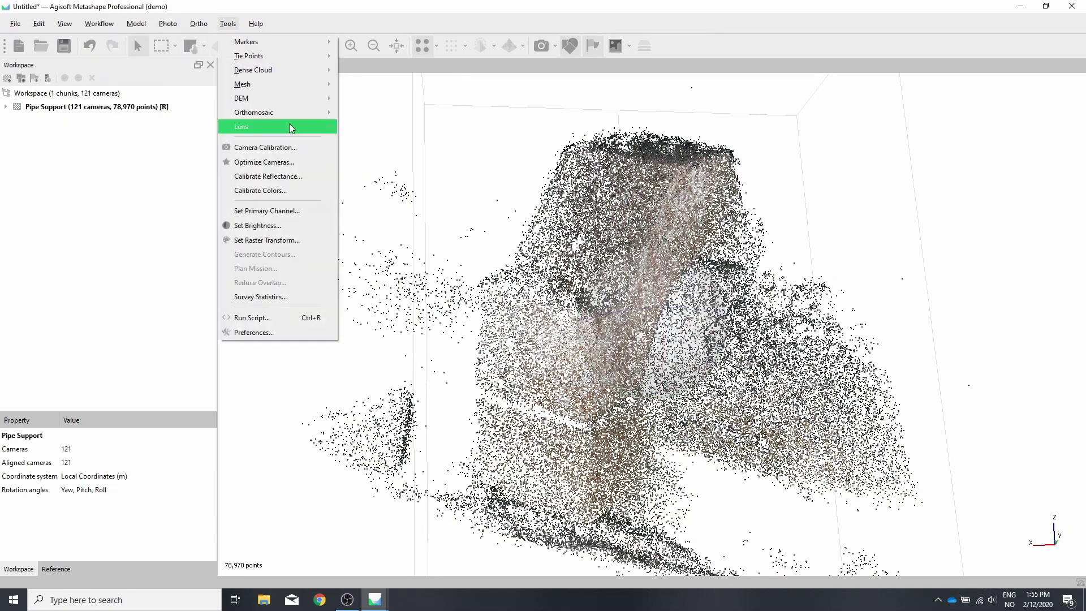
Step: Optimize the camera alignment with f, cx, cy, k1–k4, p1, p2, b1 and b2 all fitted
click(263, 162)
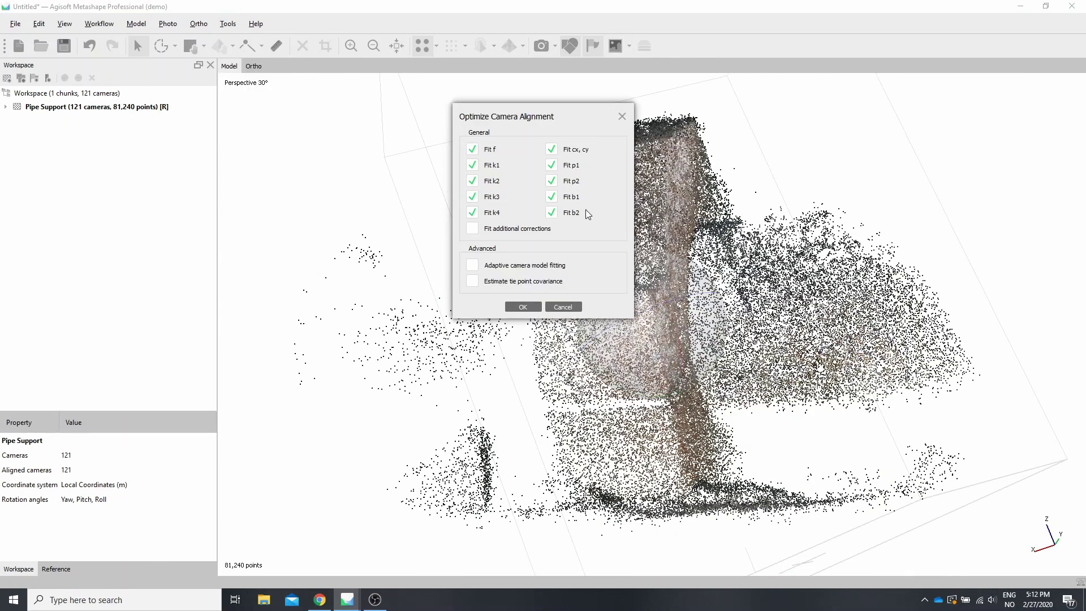
click(522, 307)
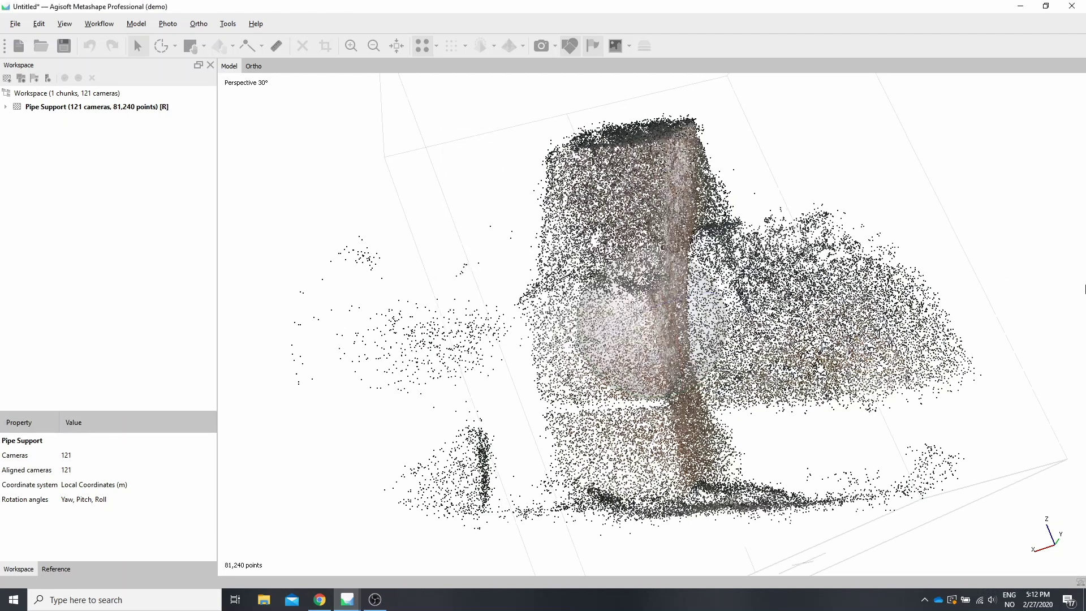
Step: Build a mesh from the sparse cloud with a custom face count (89,717 faces), then orbit it
click(94, 25)
click(137, 121)
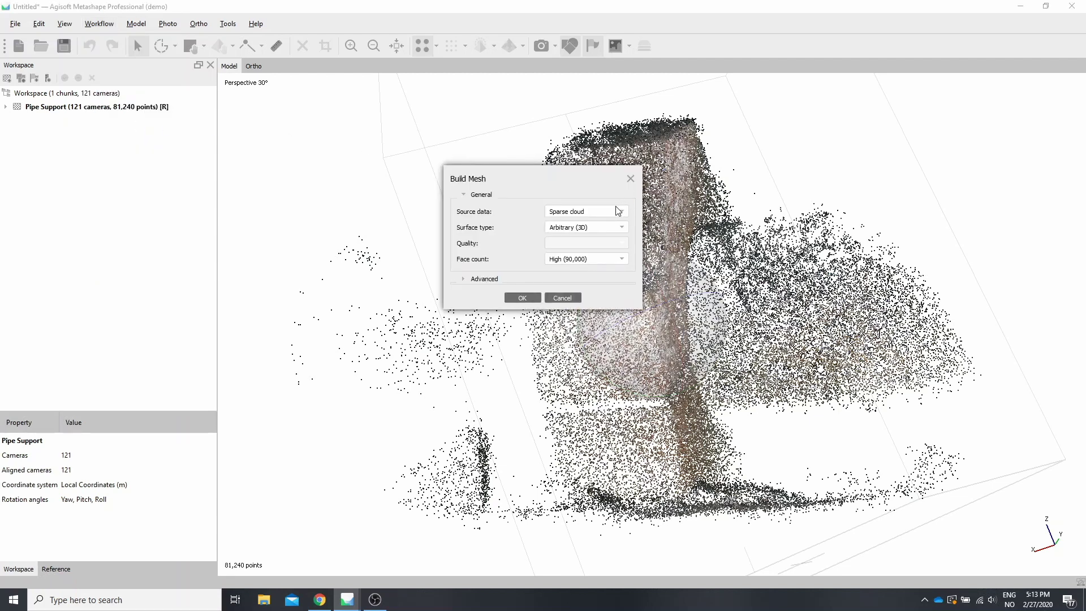
click(591, 259)
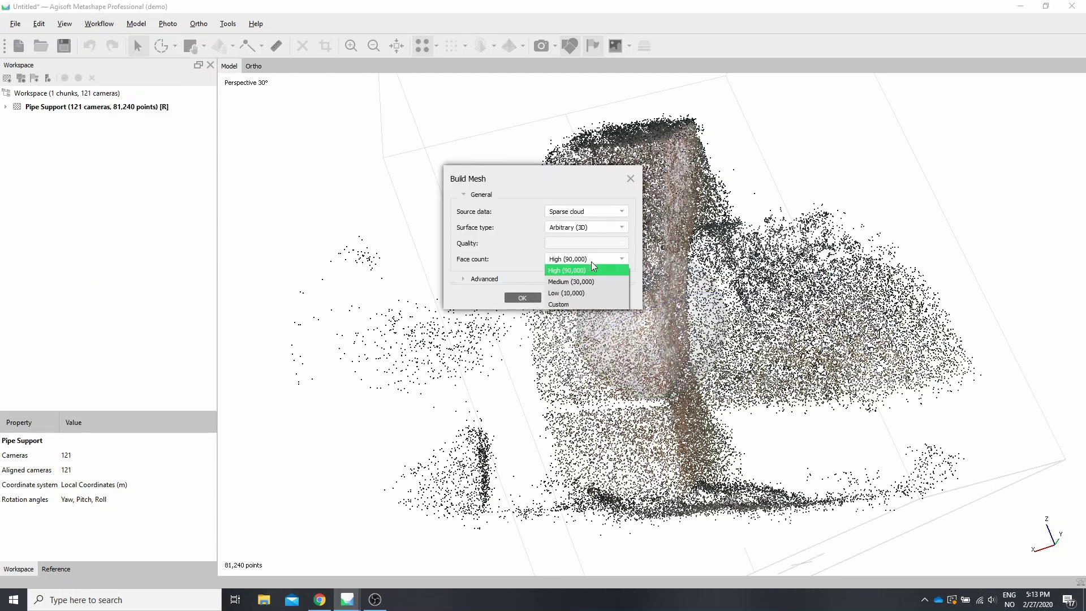
click(560, 304)
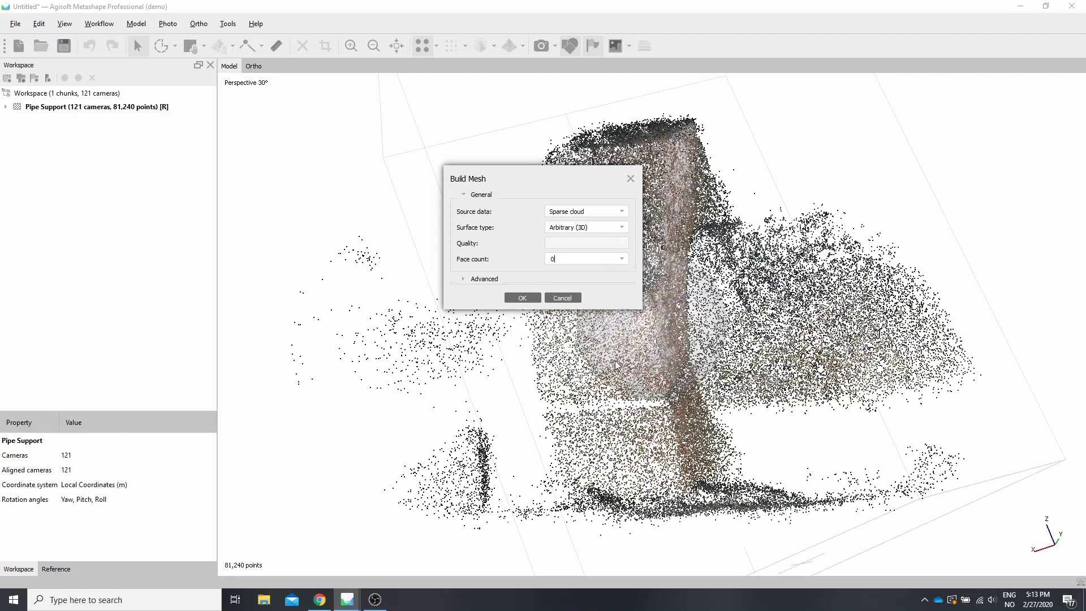
click(482, 279)
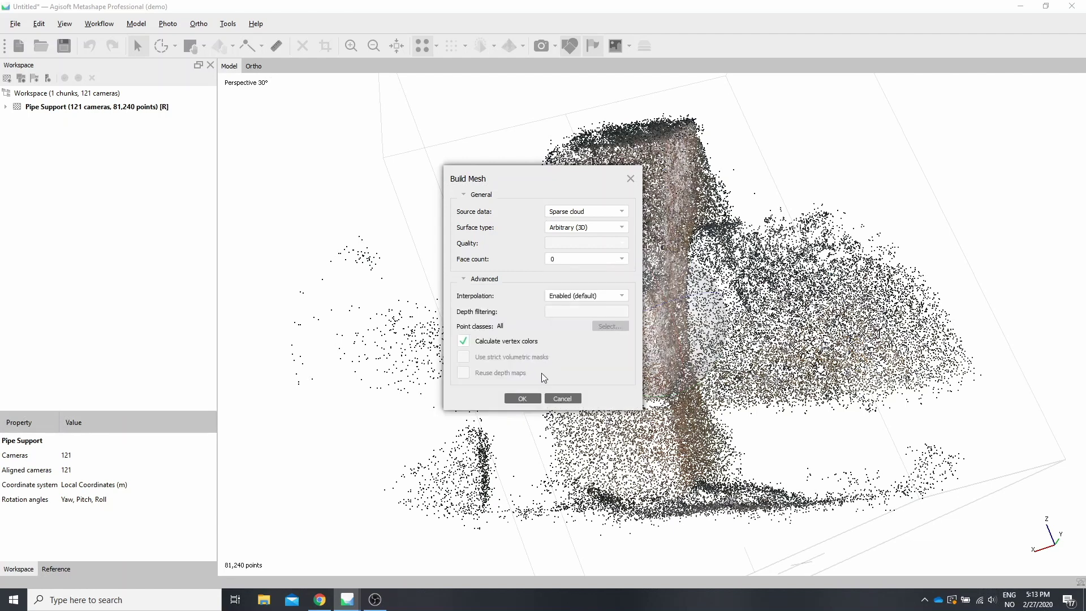
click(521, 399)
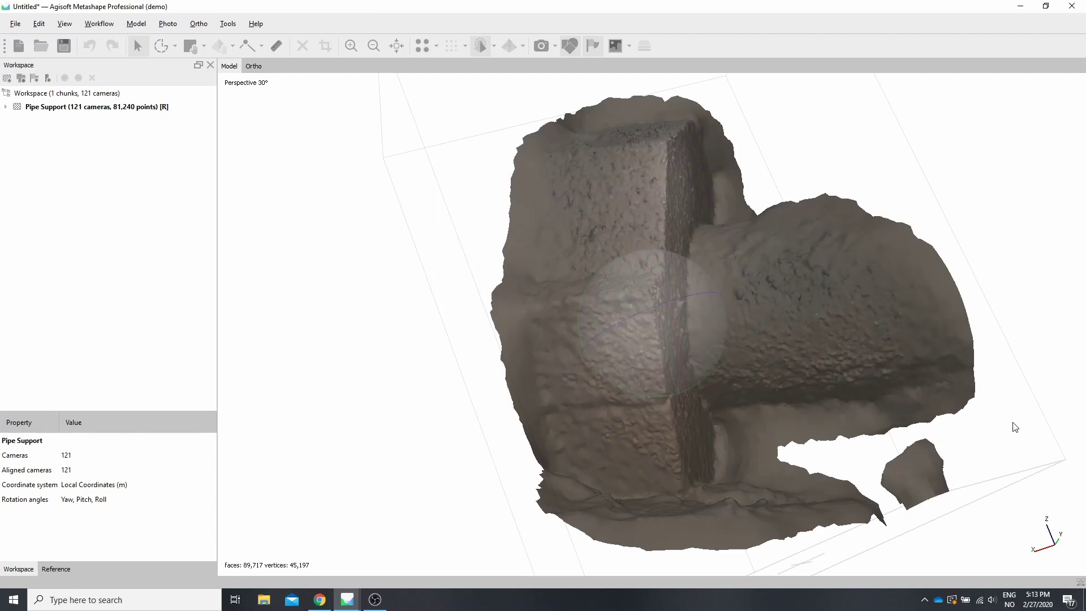
drag(1016, 427, 577, 346)
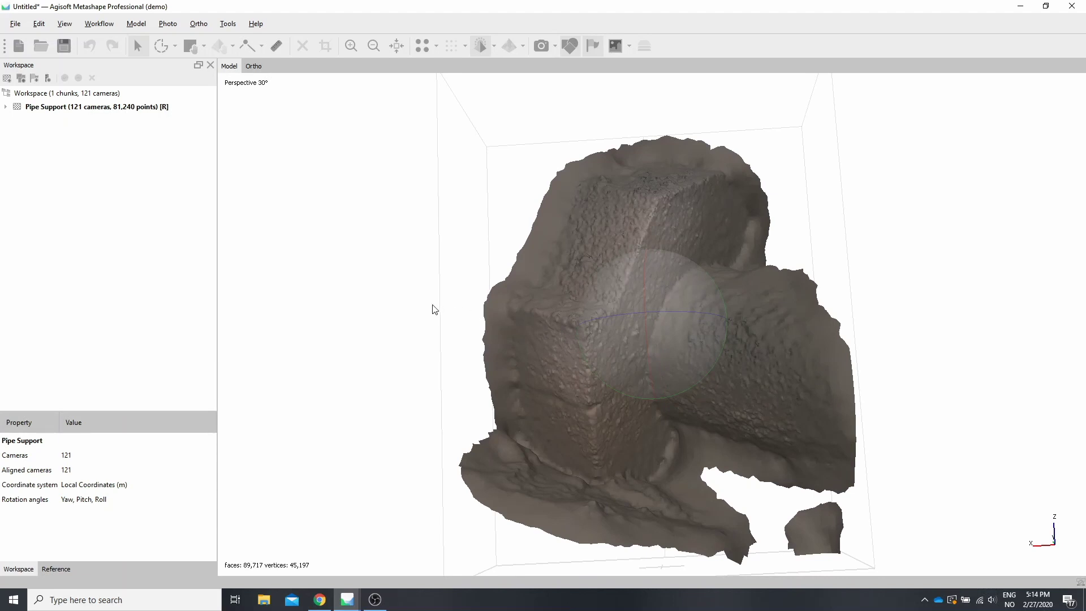
Step: Build a 4096 x 1 Generic Mosaic diffuse texture from the images
click(100, 24)
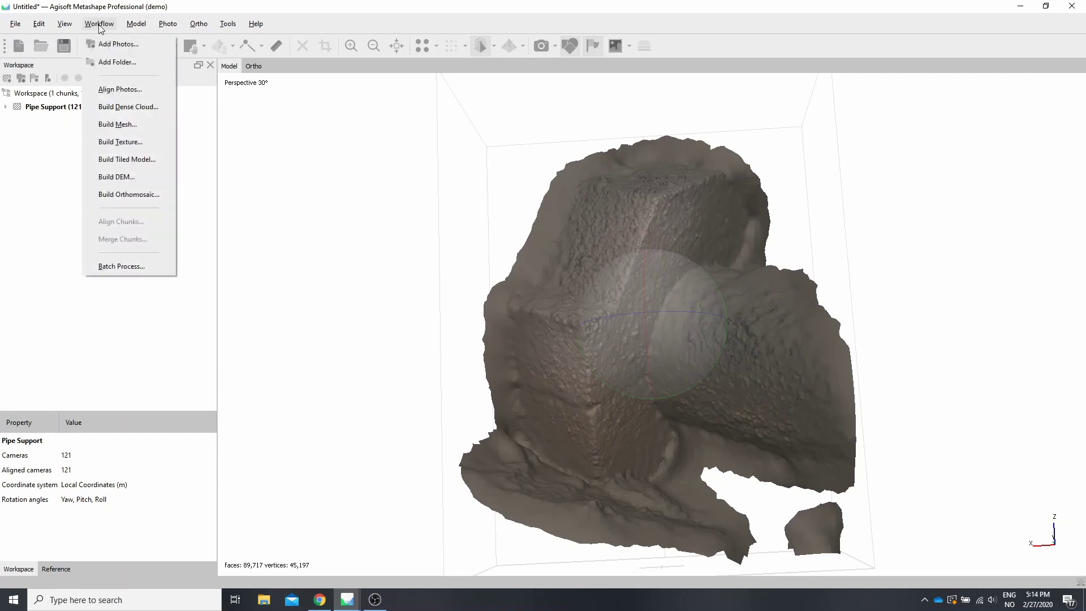
click(128, 141)
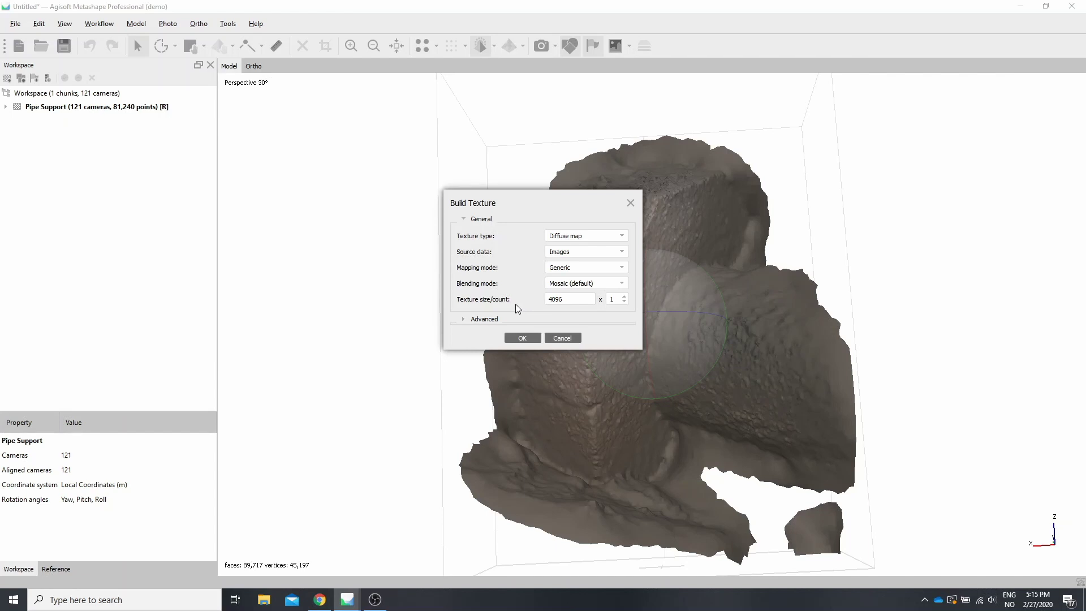
click(490, 319)
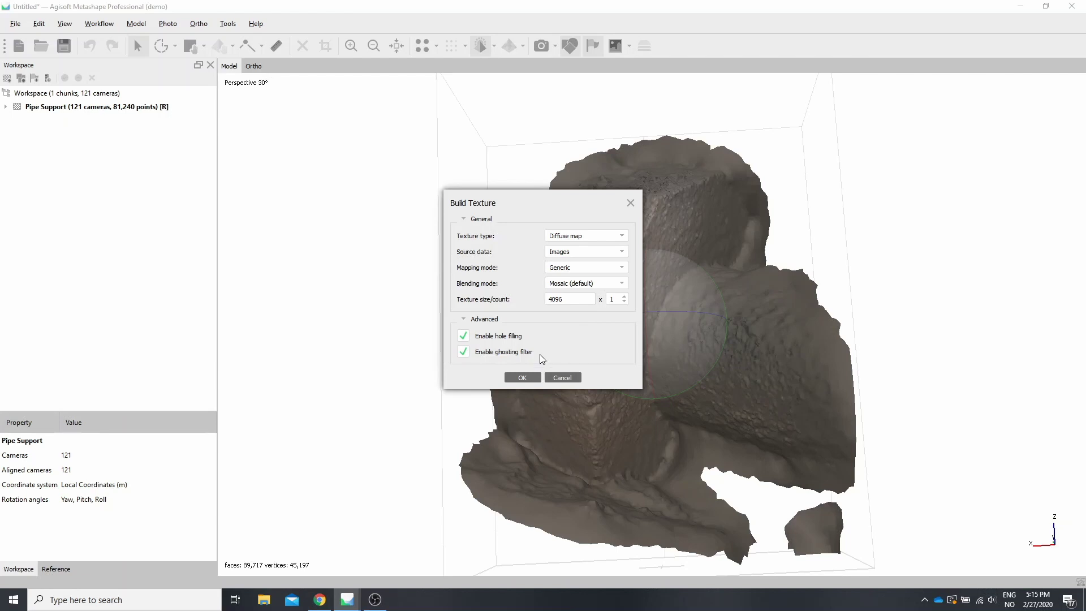
click(526, 377)
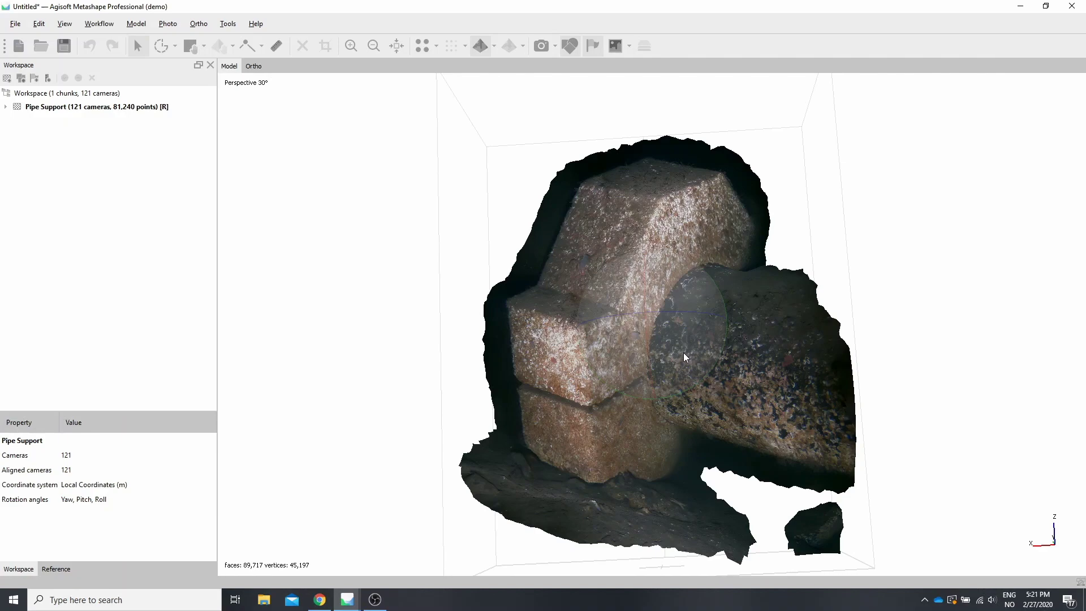
scroll(681, 353, up, 10)
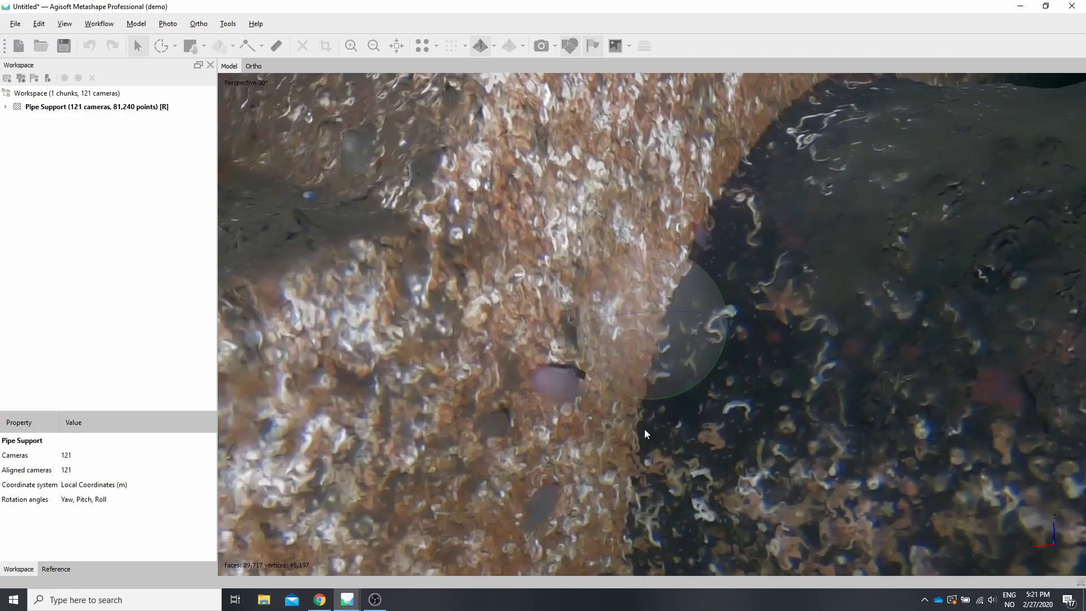
scroll(644, 434, down, 10)
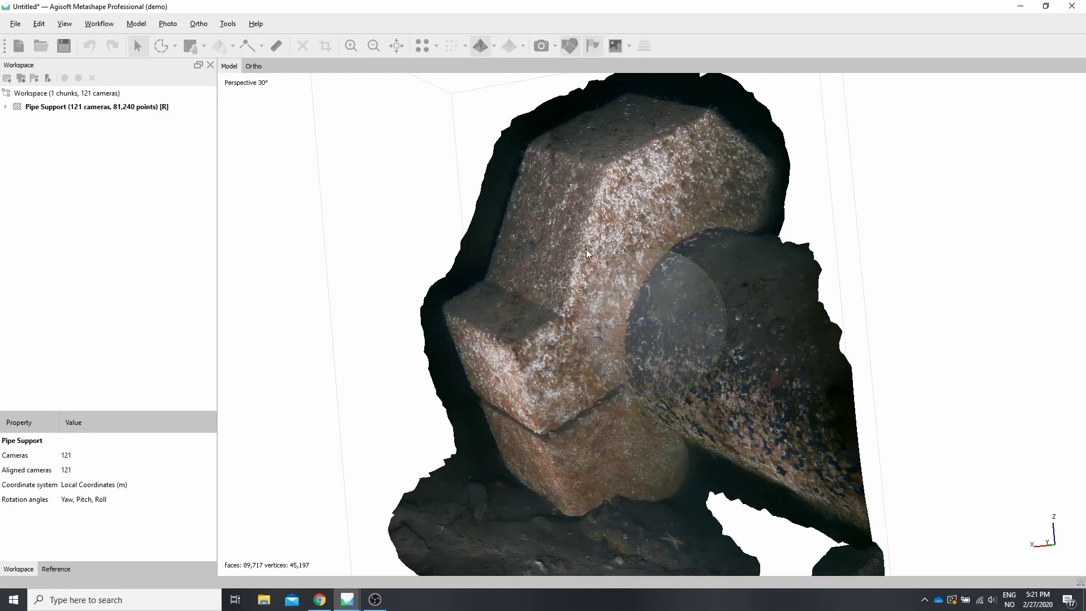
Step: Measure the block's top edge with the Ruler as 46.7 cm, clear it, and open the File menu
click(275, 49)
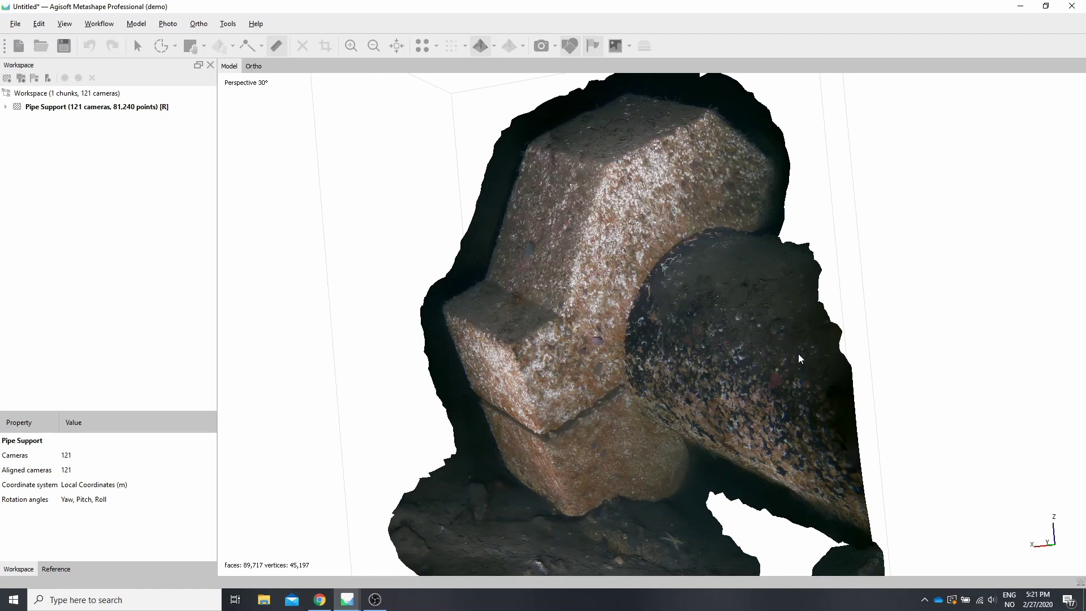
click(713, 240)
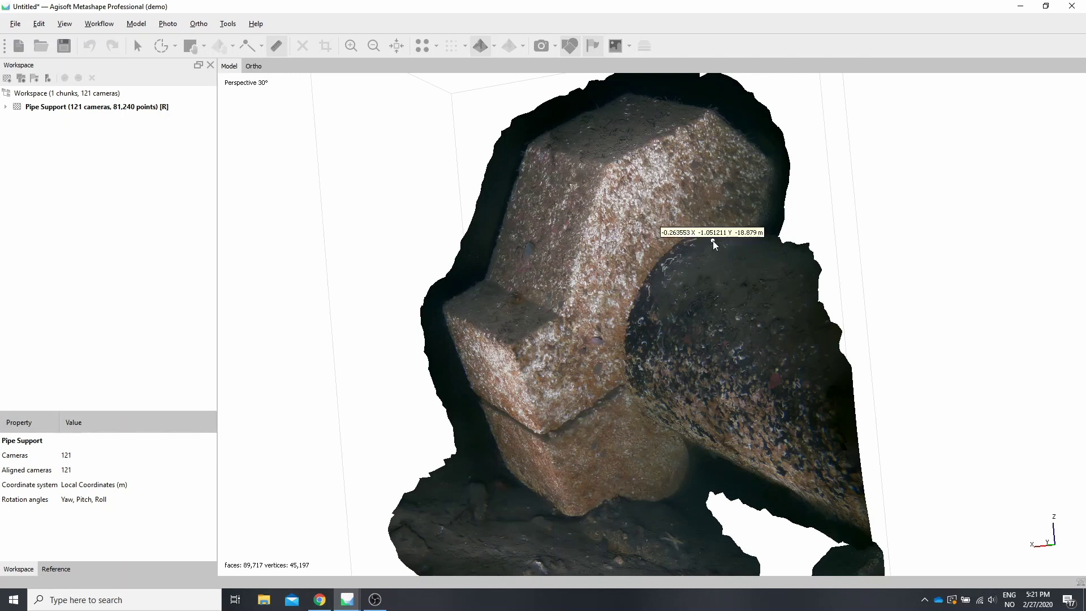
key(Escape)
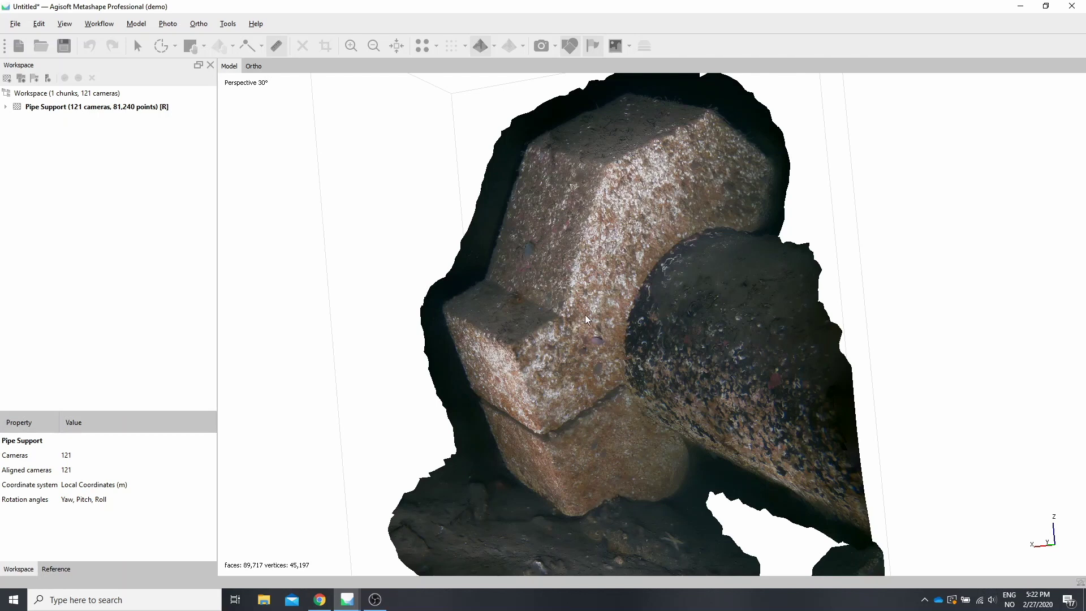
click(712, 111)
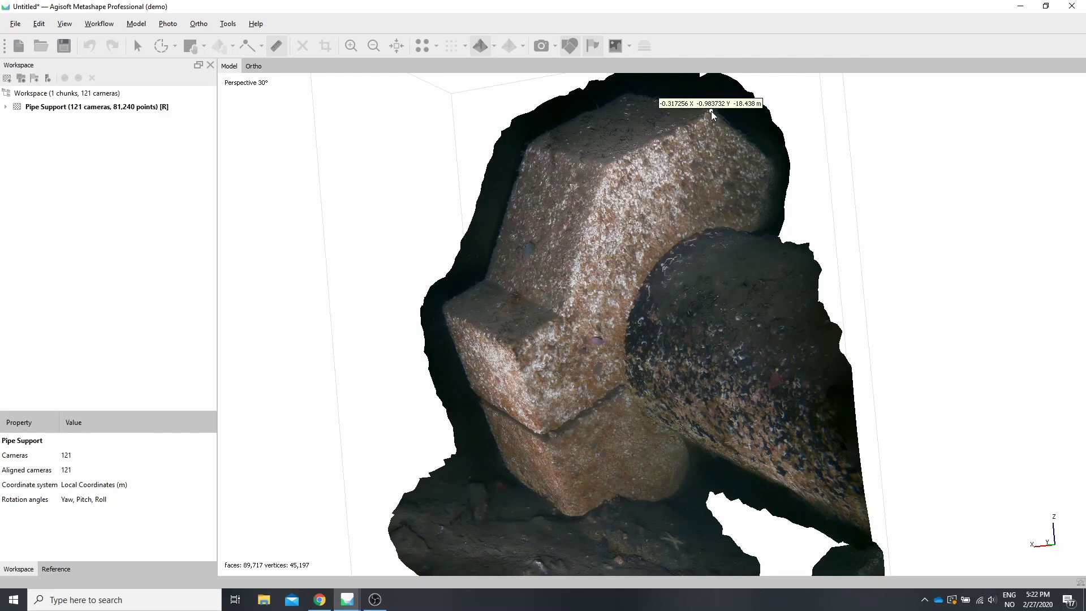
click(611, 164)
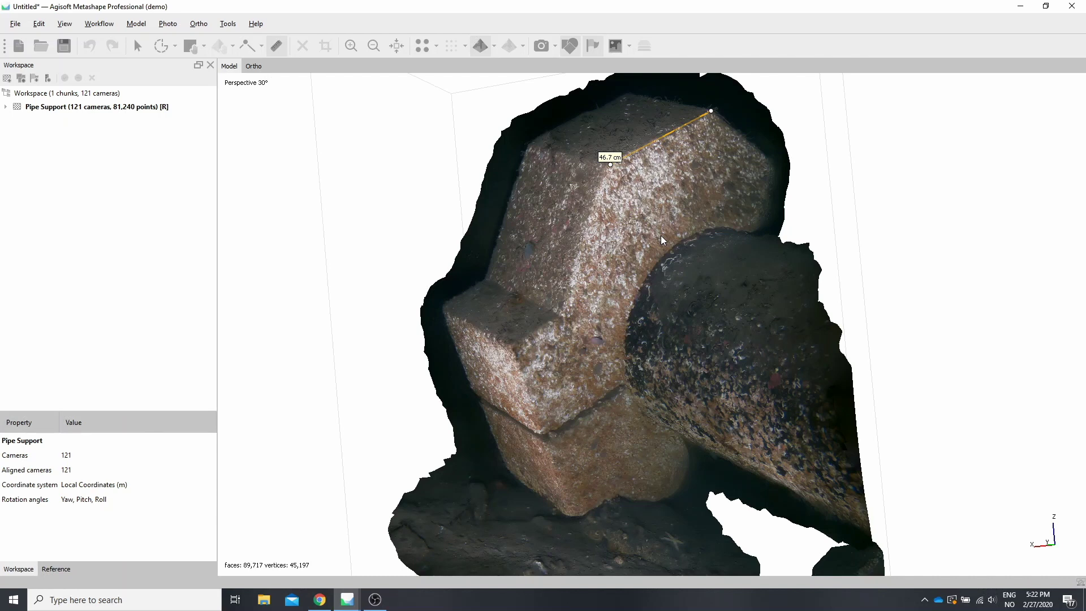
key(v)
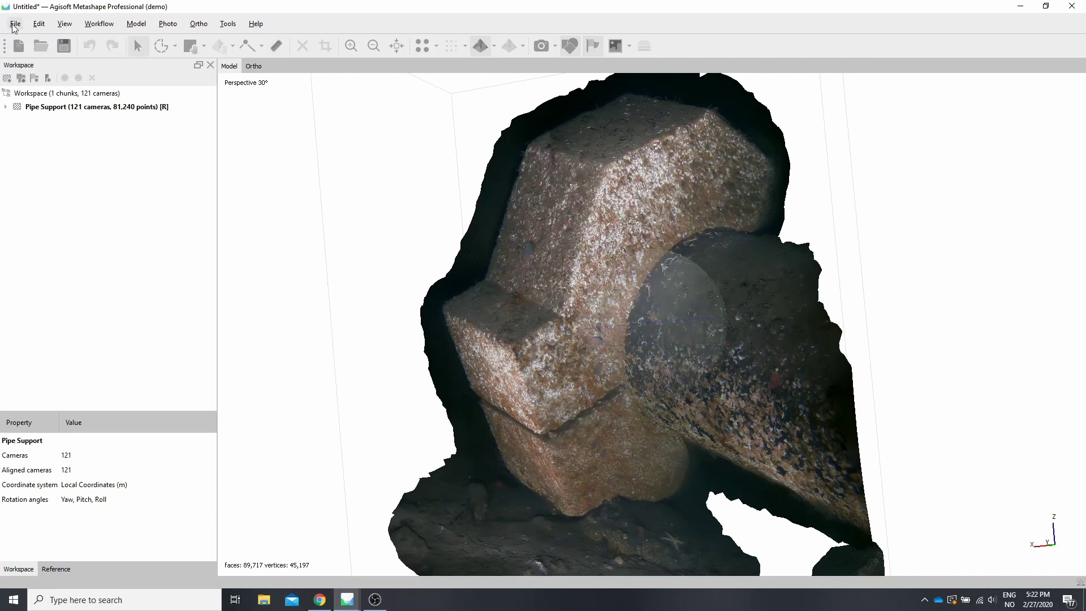
click(16, 24)
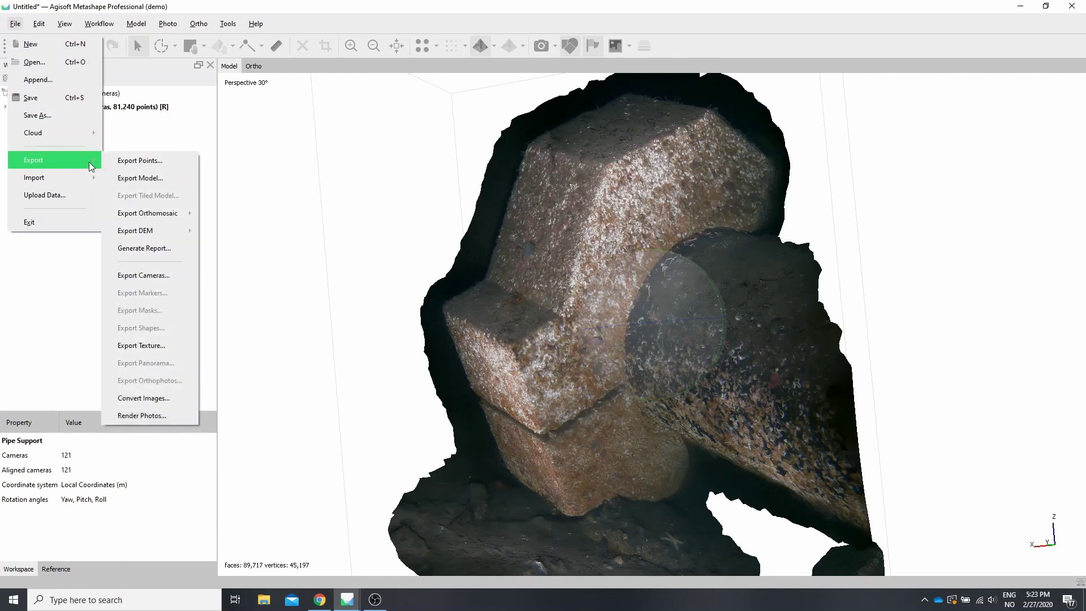